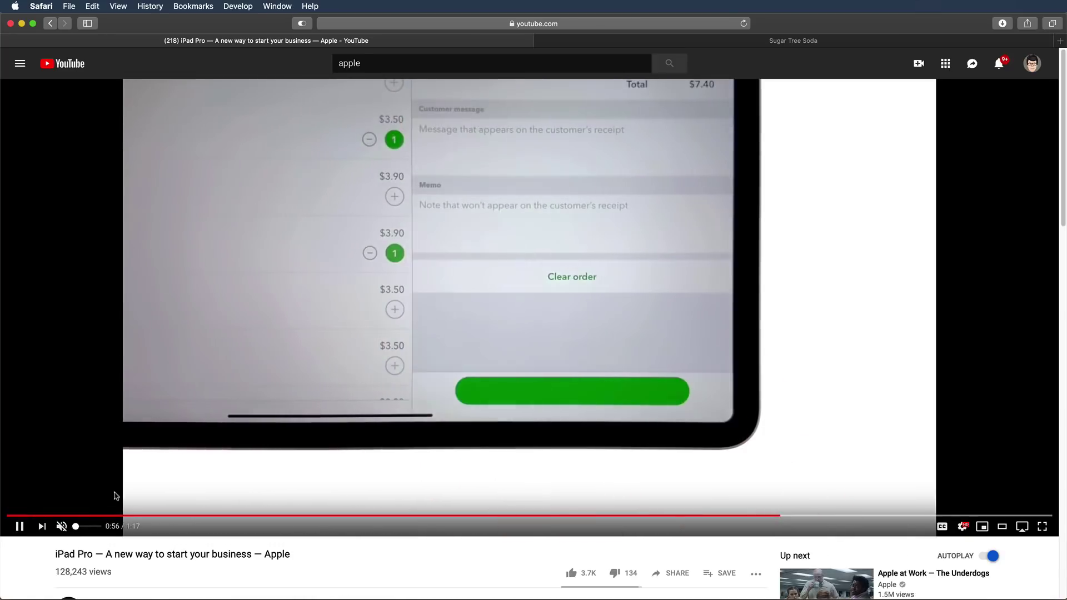
Step: Briefly pause and resume the iPad Pro business video with Space
key(space)
key(space)
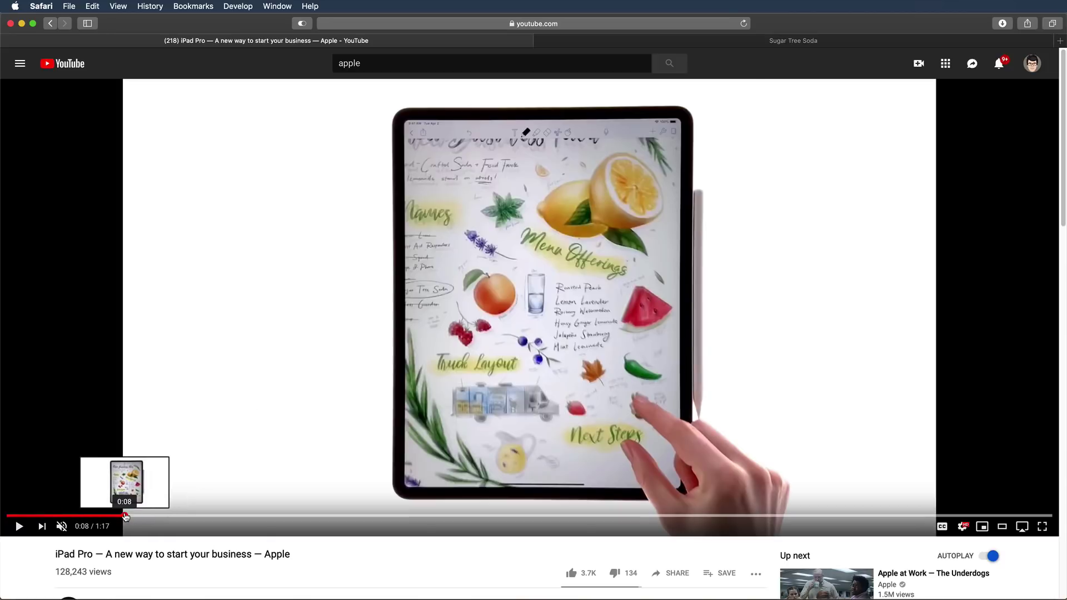
Step: Seek the video through 0:08, 0:09, 0:18 and 0:28 to 0:47, the soda website layout
click(125, 517)
click(133, 517)
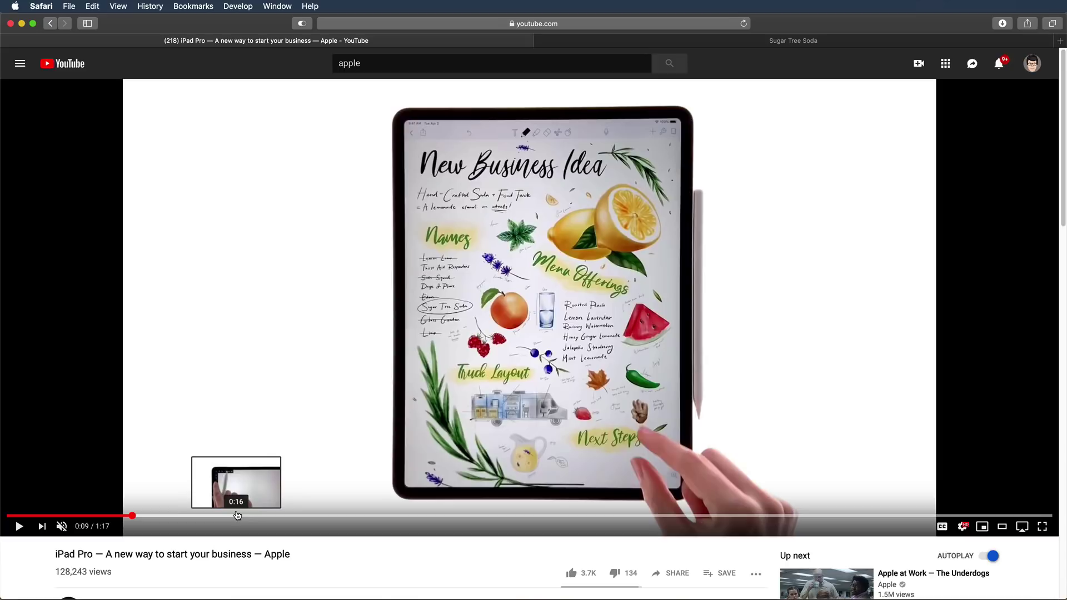
click(255, 516)
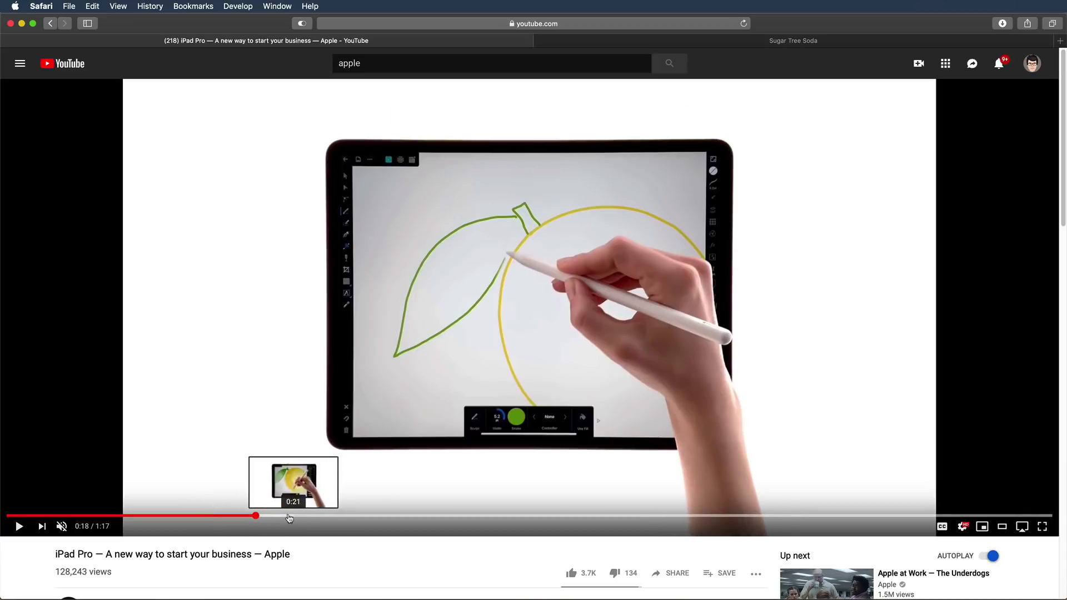
click(385, 519)
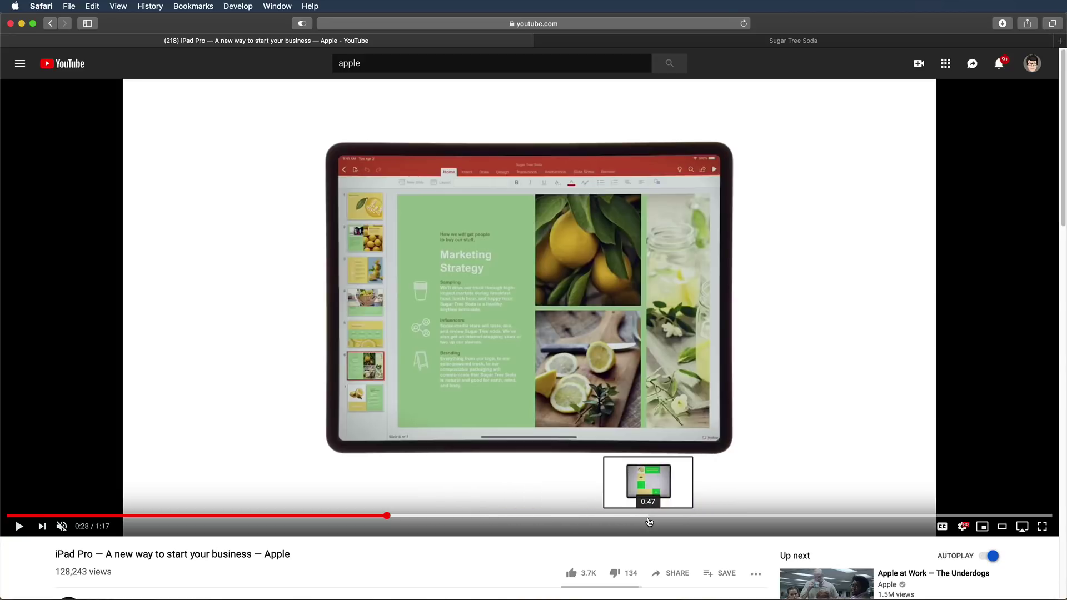
click(646, 523)
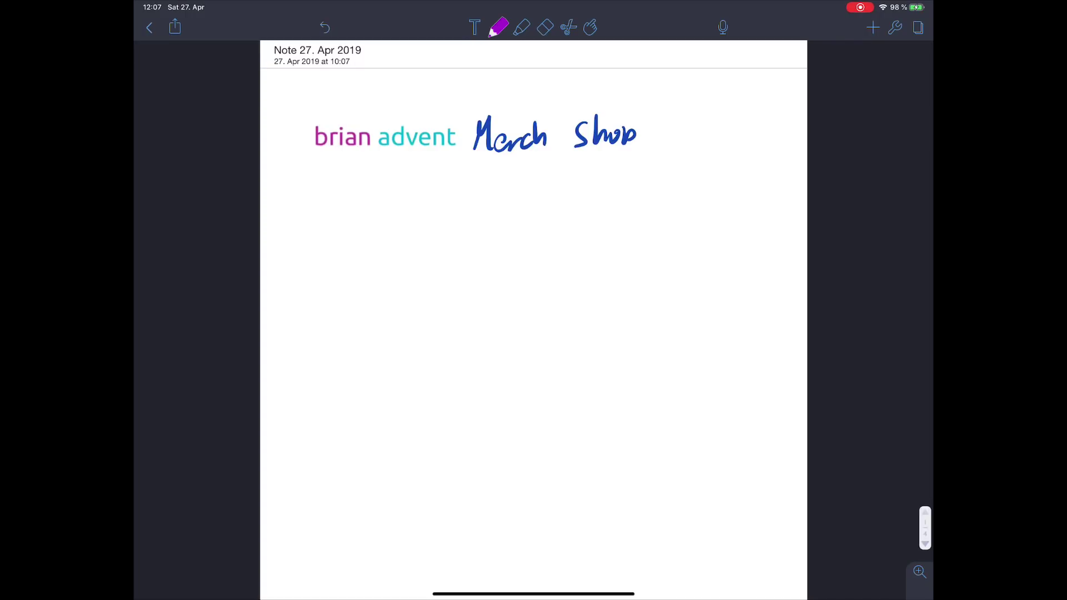
Step: Cover the handwritten 'Merch Shop' title with two yellow highlighter strokes
click(521, 26)
mouse_move(477, 138)
mouse_down()
mouse_move(637, 129)
mouse_move(638, 139)
mouse_up()
drag(467, 117, 620, 117)
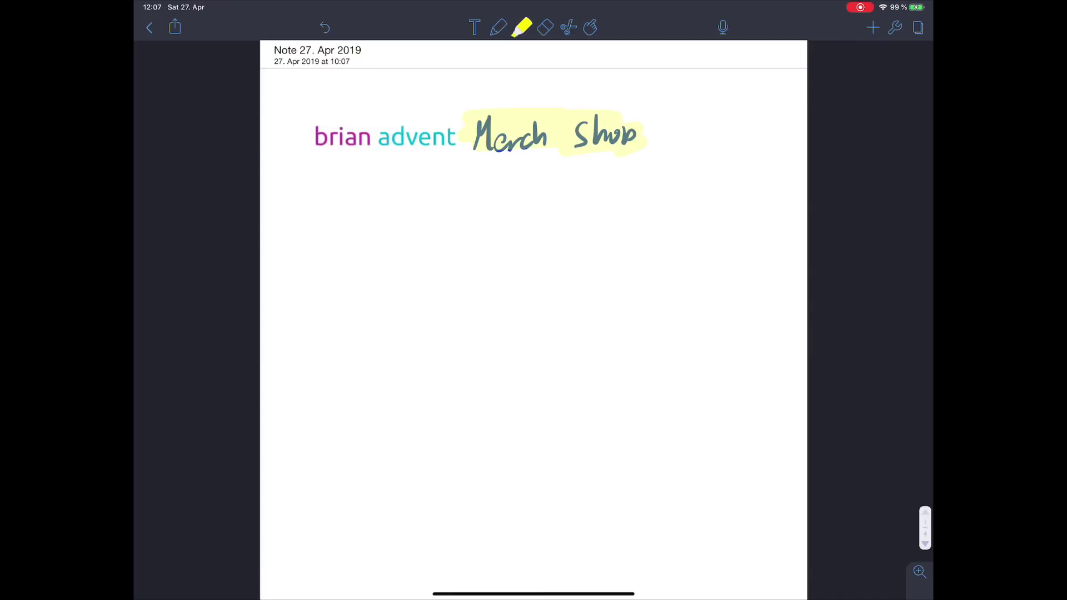
Step: Bring Safari from the Dock into Split View beside the Merch Shop note
drag(534, 597, 534, 542)
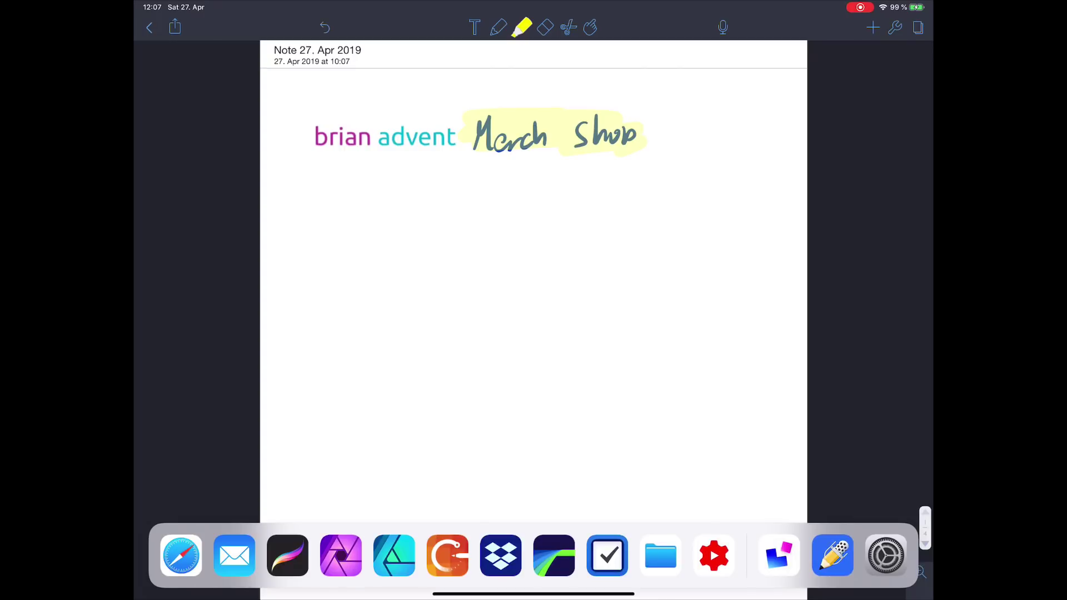
drag(181, 556, 852, 278)
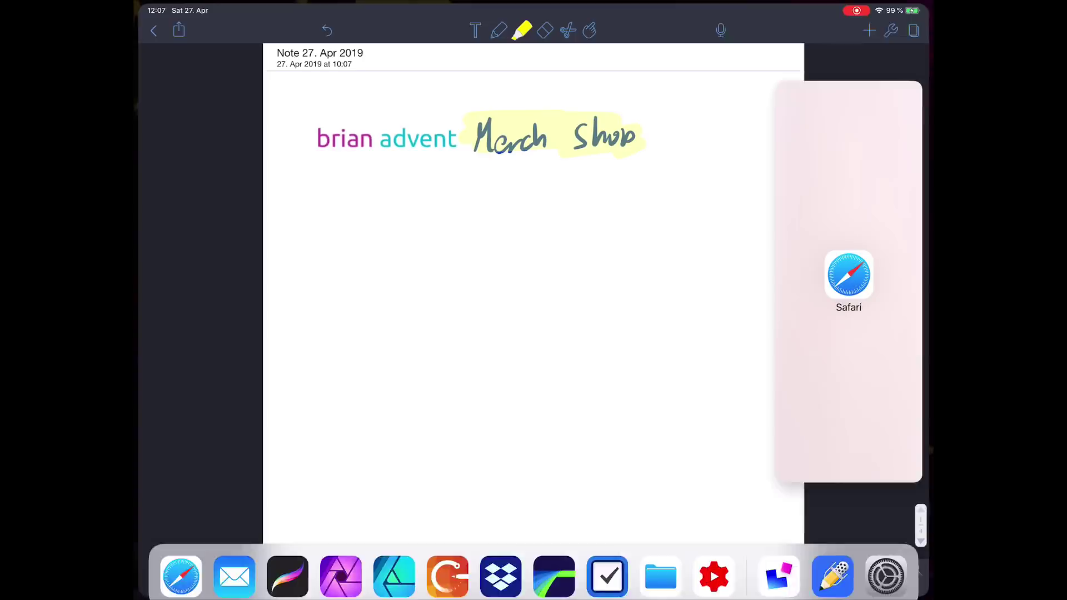
drag(849, 275, 809, 292)
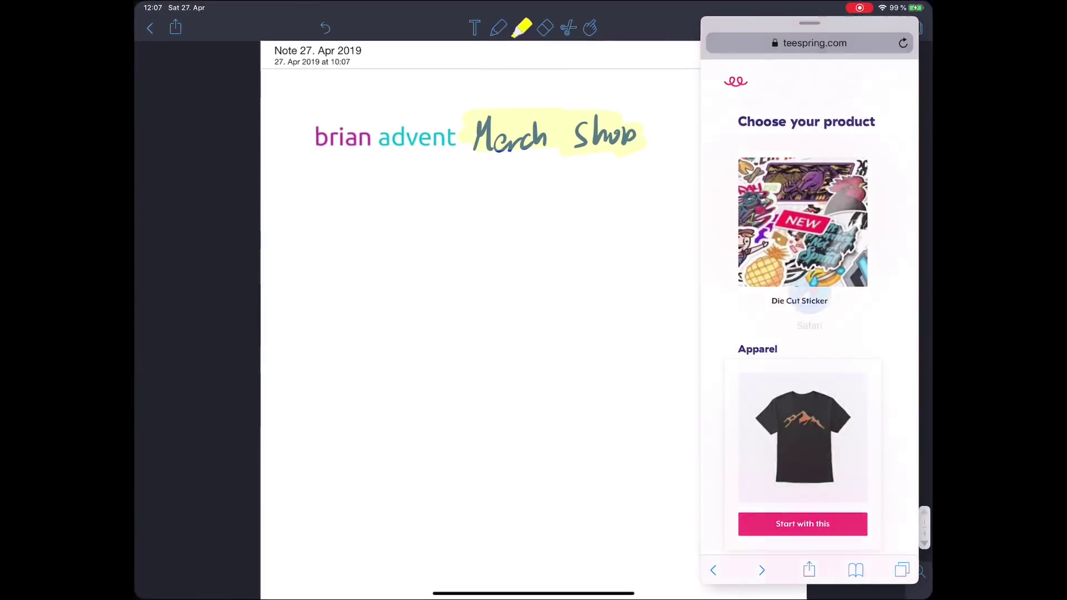
drag(810, 23, 810, 209)
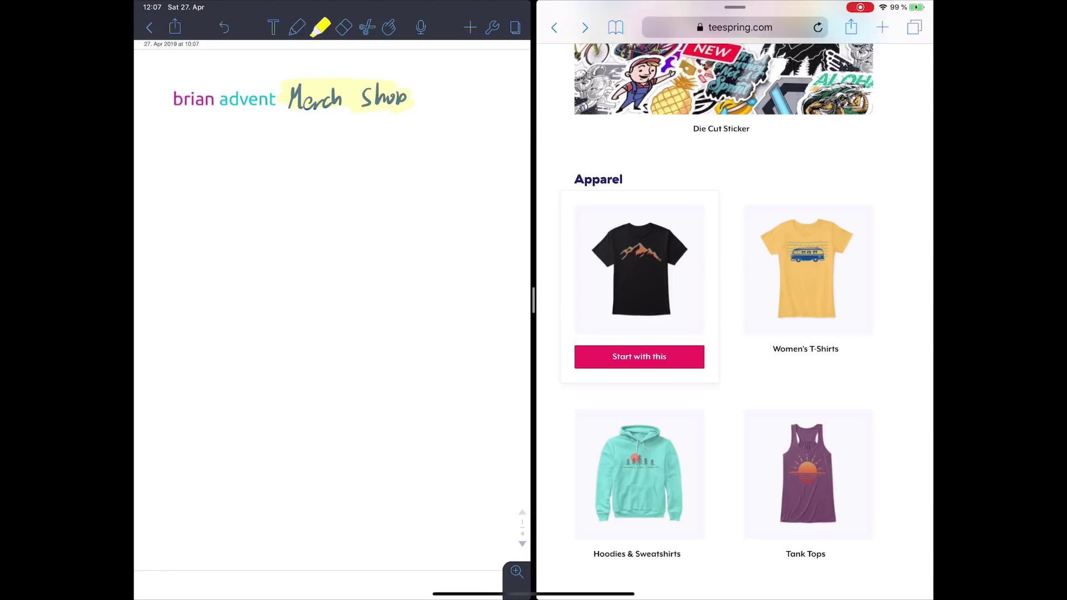
scroll(723, 333, down, 15)
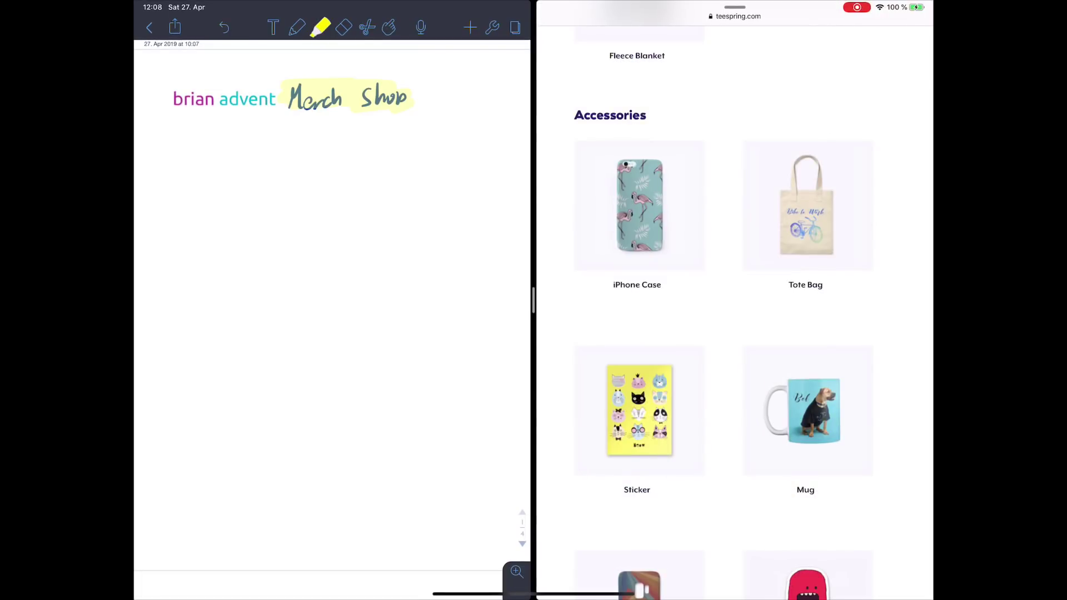
scroll(734, 334, down, 3)
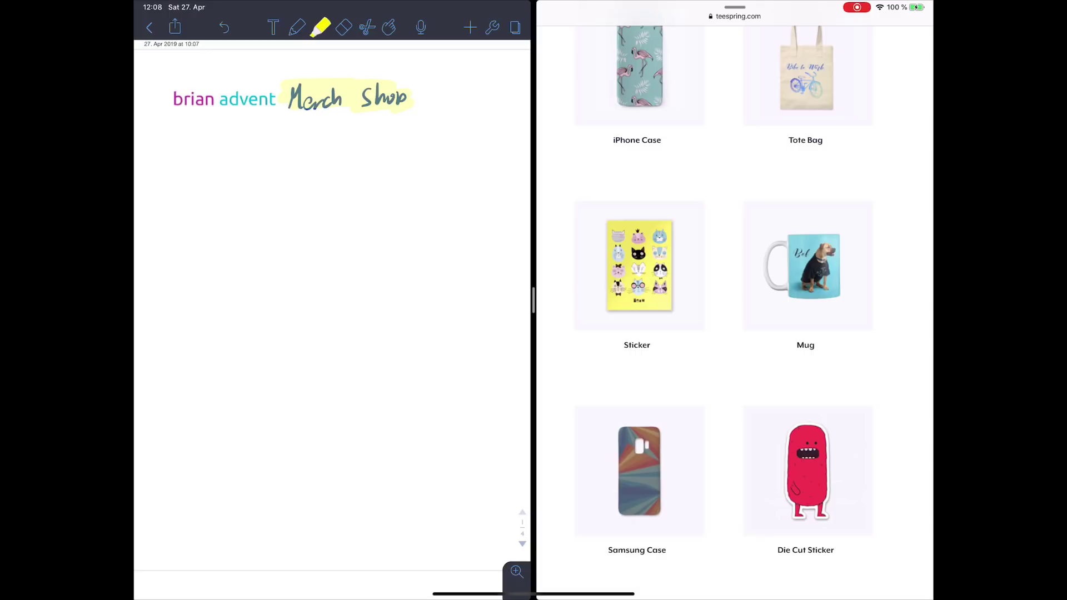
scroll(733, 300, up, 10)
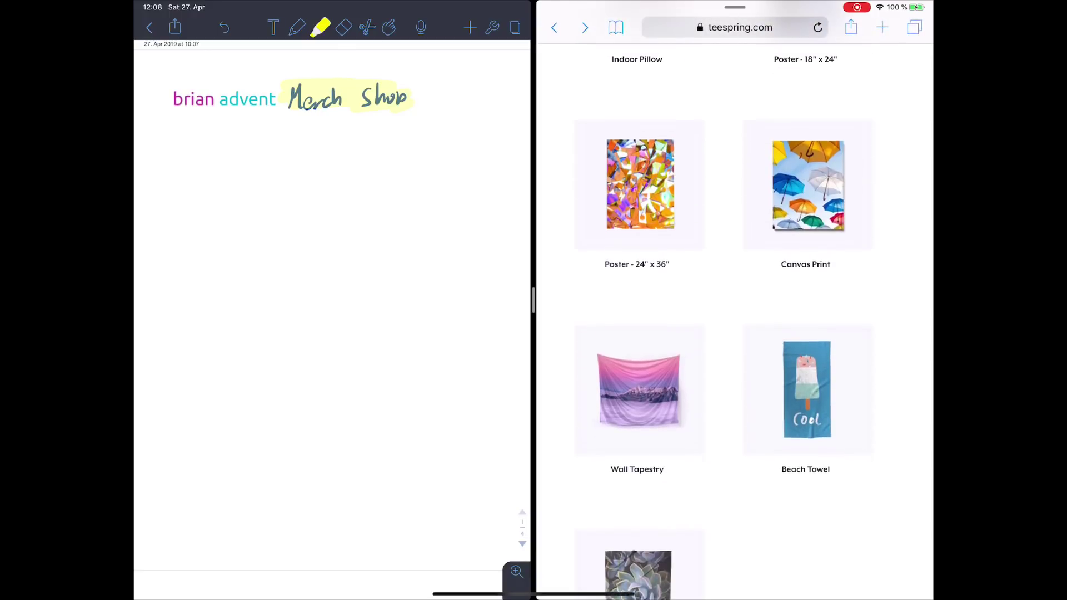
scroll(722, 322, up, 10)
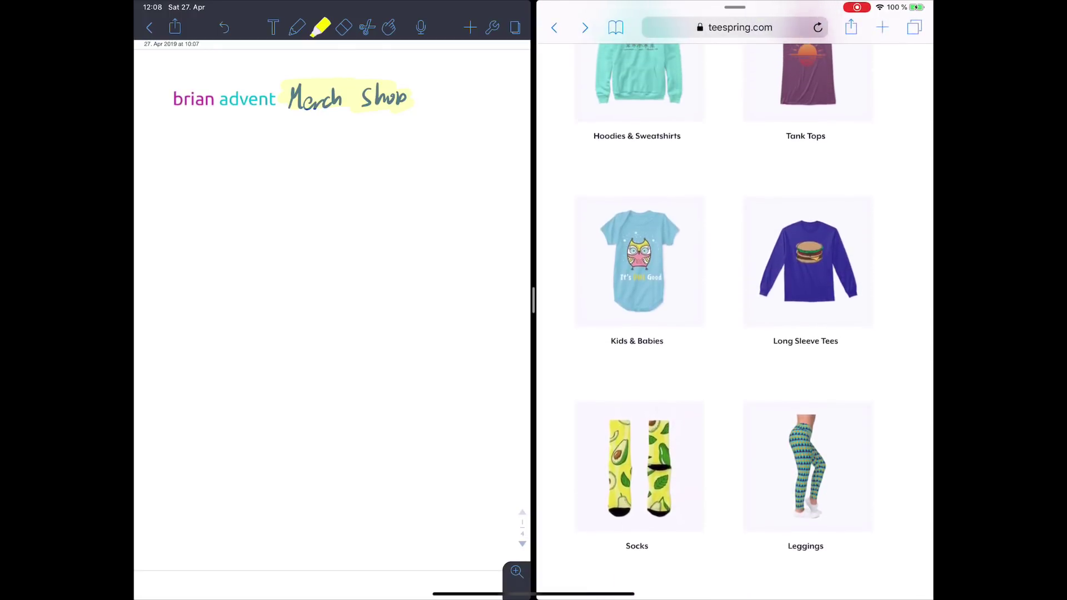
scroll(722, 321, up, 5)
scroll(734, 333, up, 5)
scroll(733, 334, down, 2)
scroll(733, 334, up, 2)
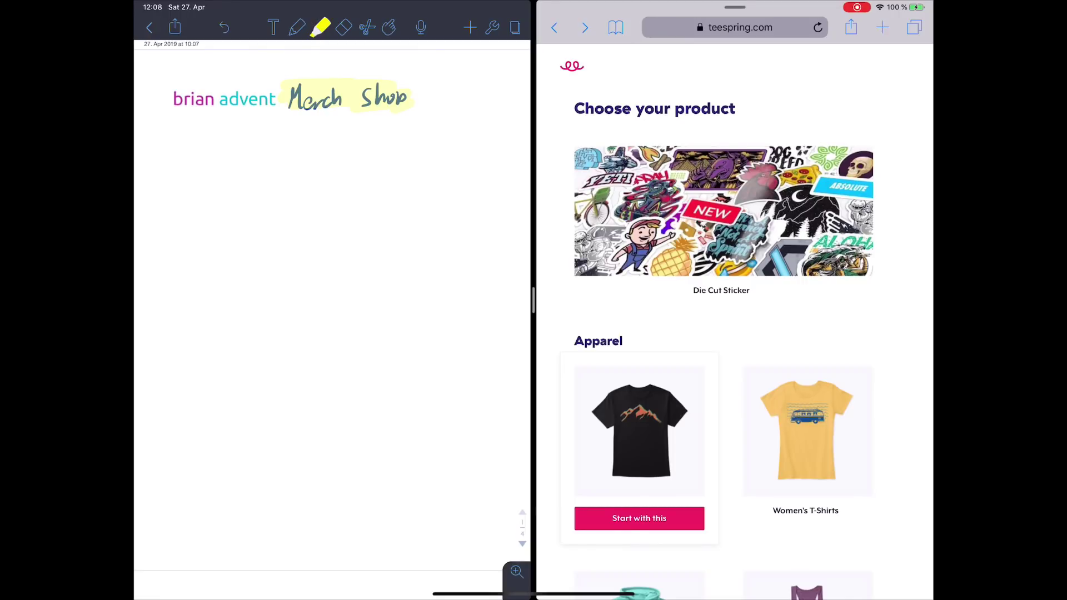
scroll(733, 333, down, 2)
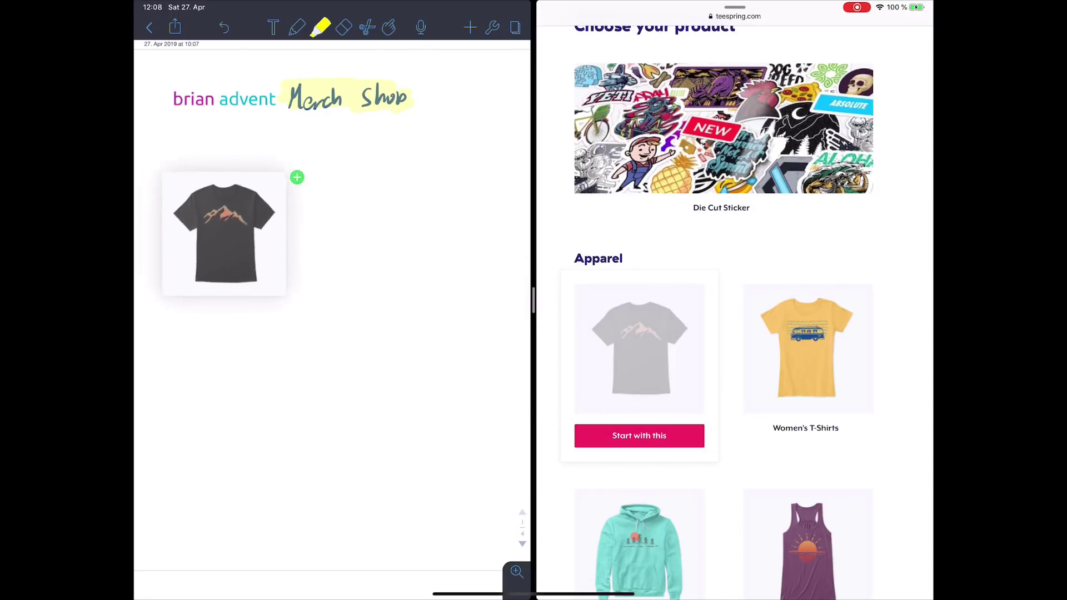
Step: Insert and enlarge the black t-shirt under the title, then add the tote bag beside it
drag(639, 347, 223, 246)
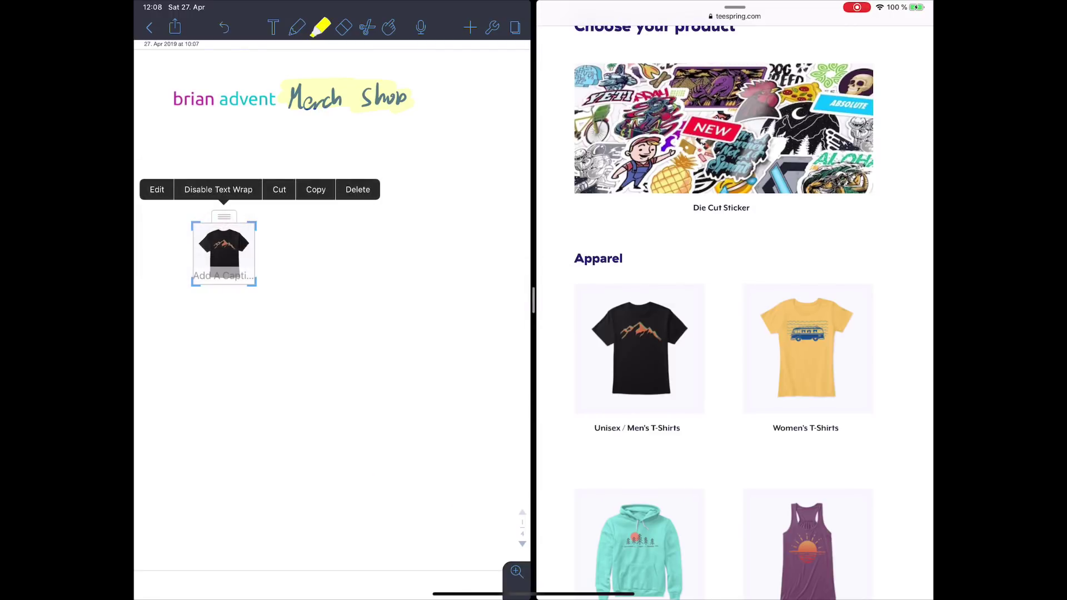
drag(256, 285, 289, 317)
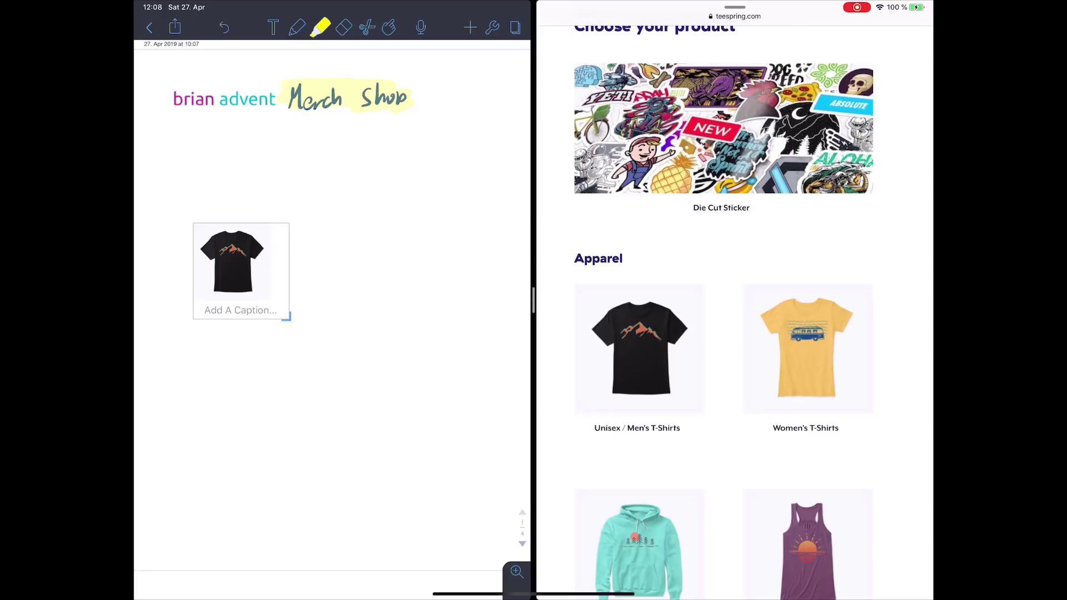
click(241, 267)
drag(240, 267, 224, 219)
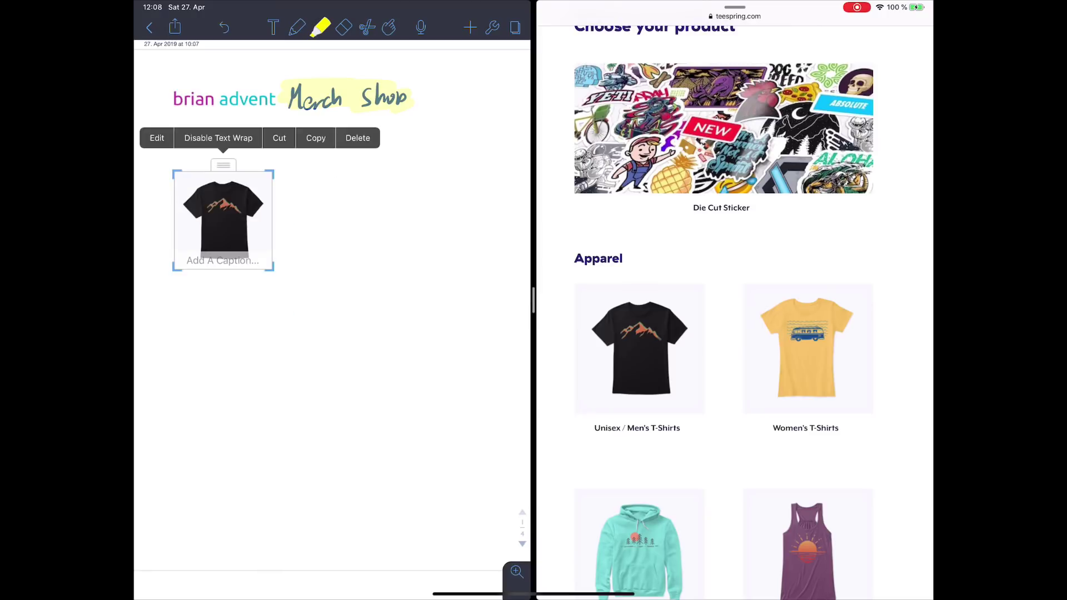
scroll(722, 334, down, 10)
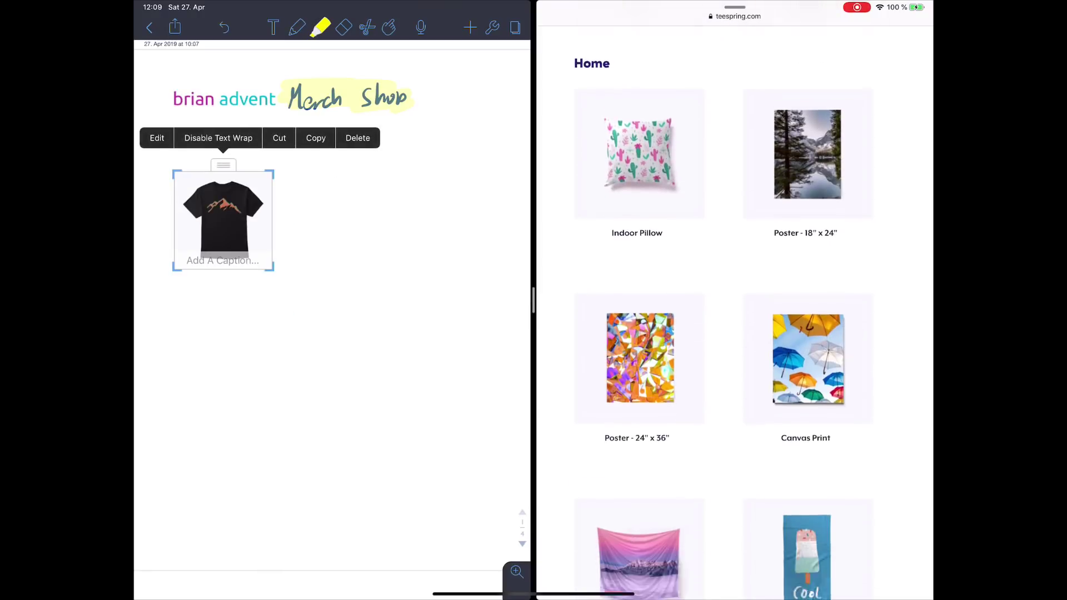
scroll(722, 333, down, 10)
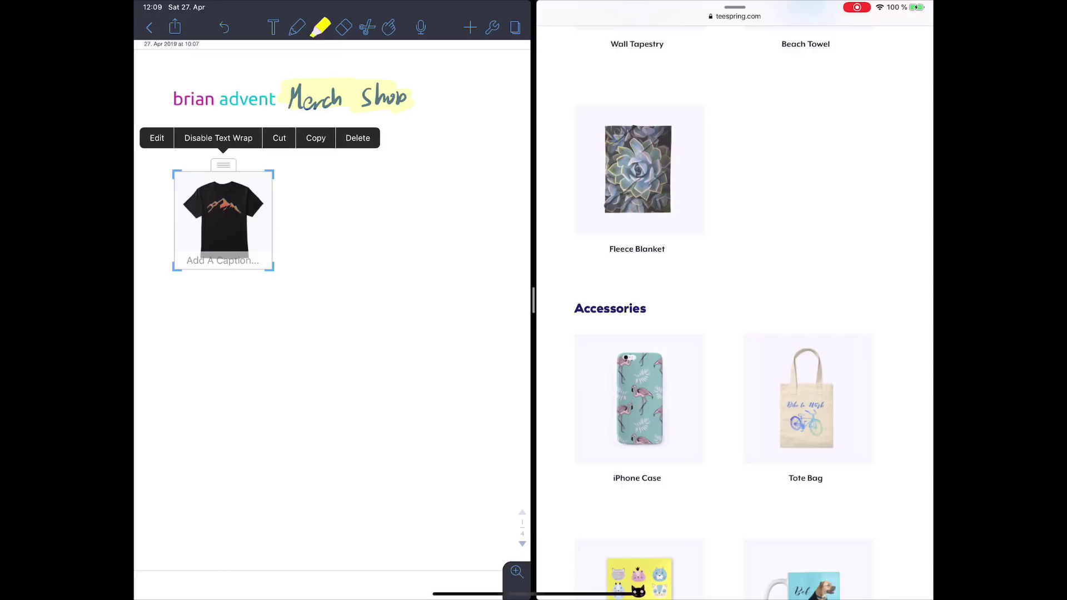
mouse_move(805, 401)
mouse_down()
mouse_move(452, 330)
mouse_move(331, 260)
mouse_move(341, 254)
mouse_up()
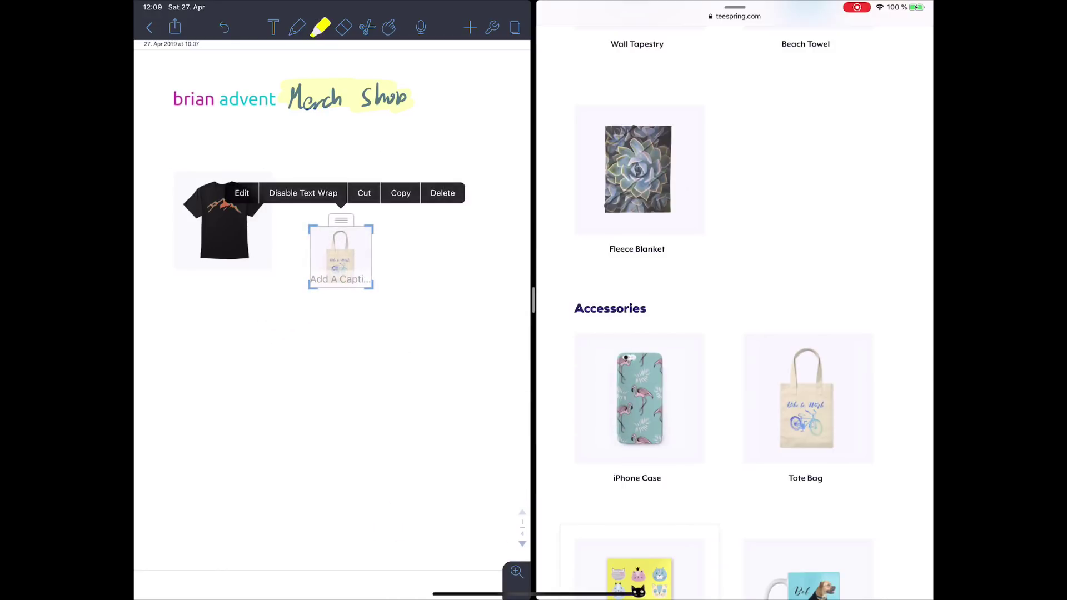
scroll(734, 334, down, 5)
scroll(733, 334, up, 1)
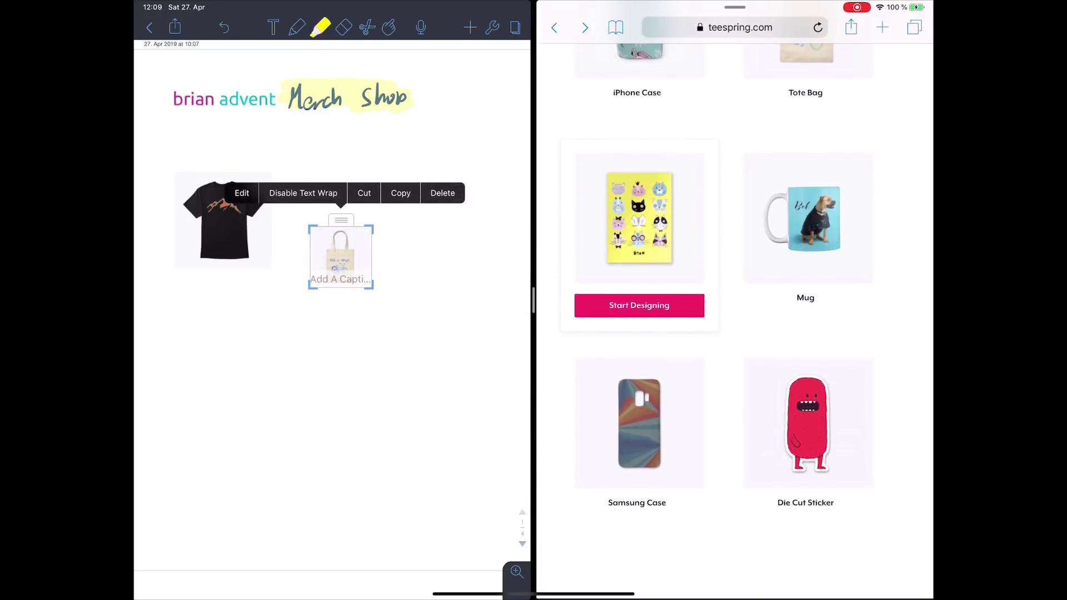
scroll(722, 334, up, 1)
Step: Add the dog mug image, delete it, then undo to restore it
mouse_move(805, 246)
mouse_down()
mouse_move(341, 358)
mouse_move(239, 333)
mouse_up()
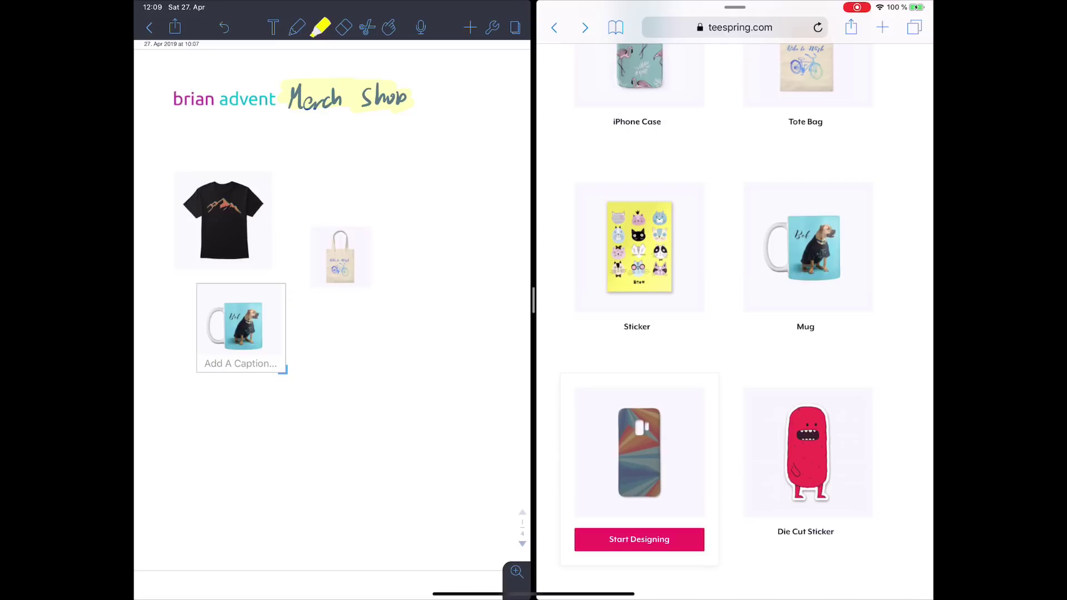
click(358, 249)
click(224, 26)
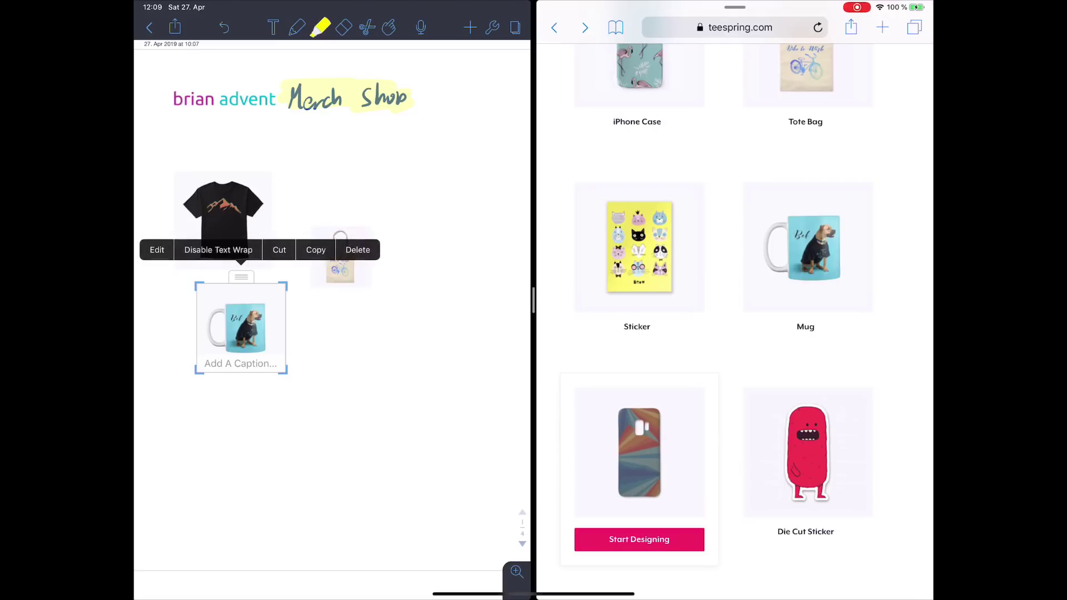
click(245, 333)
click(417, 450)
scroll(332, 315, up, 2)
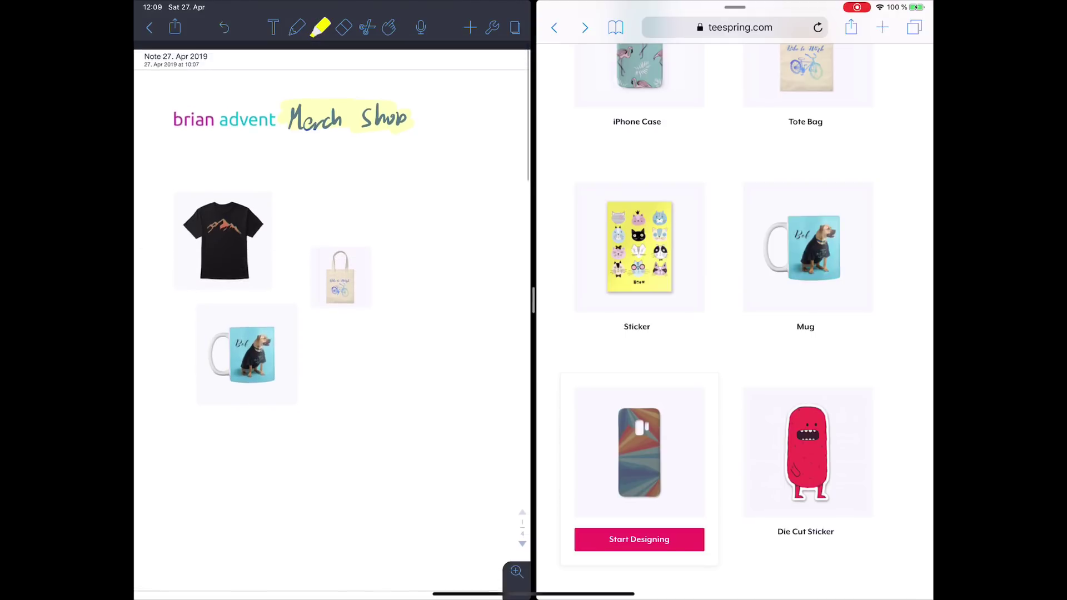
Step: Enlarge the tote bag picture using its resize handle
click(340, 267)
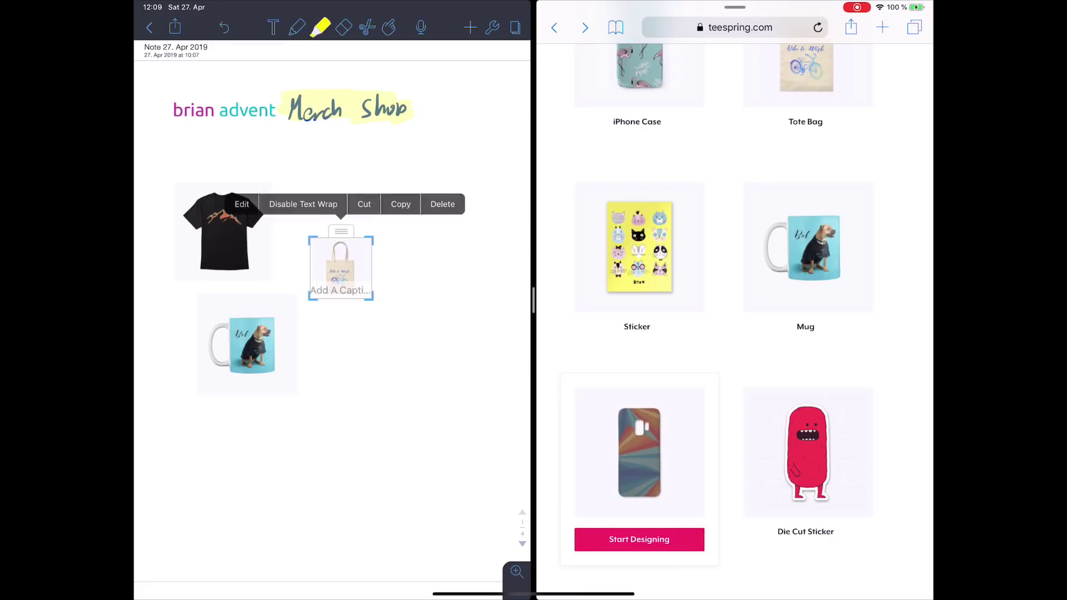
drag(371, 297, 389, 315)
click(416, 451)
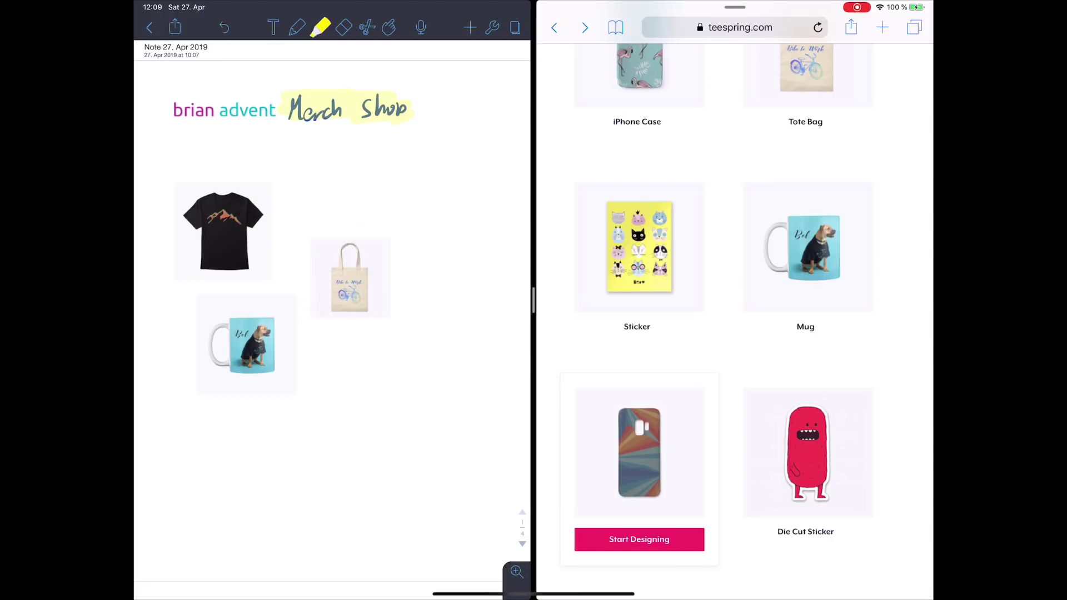
scroll(734, 317, up, 5)
scroll(733, 317, up, 5)
scroll(734, 317, up, 5)
scroll(734, 317, up, 5)
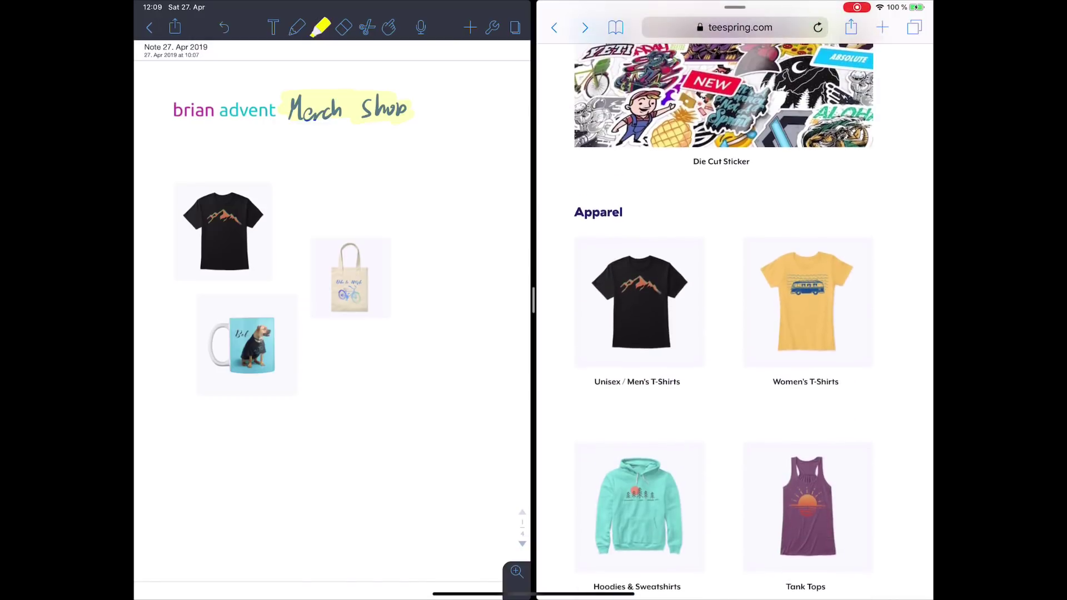
Step: Choose Unisex / Men's T-Shirts, then start designing the Classic Tee
click(639, 300)
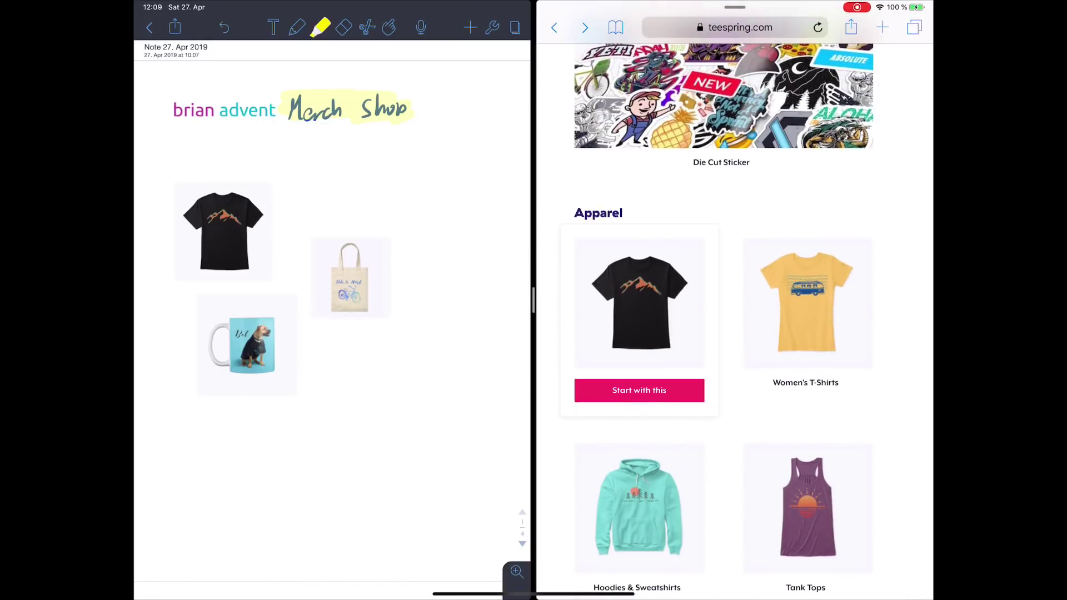
click(807, 509)
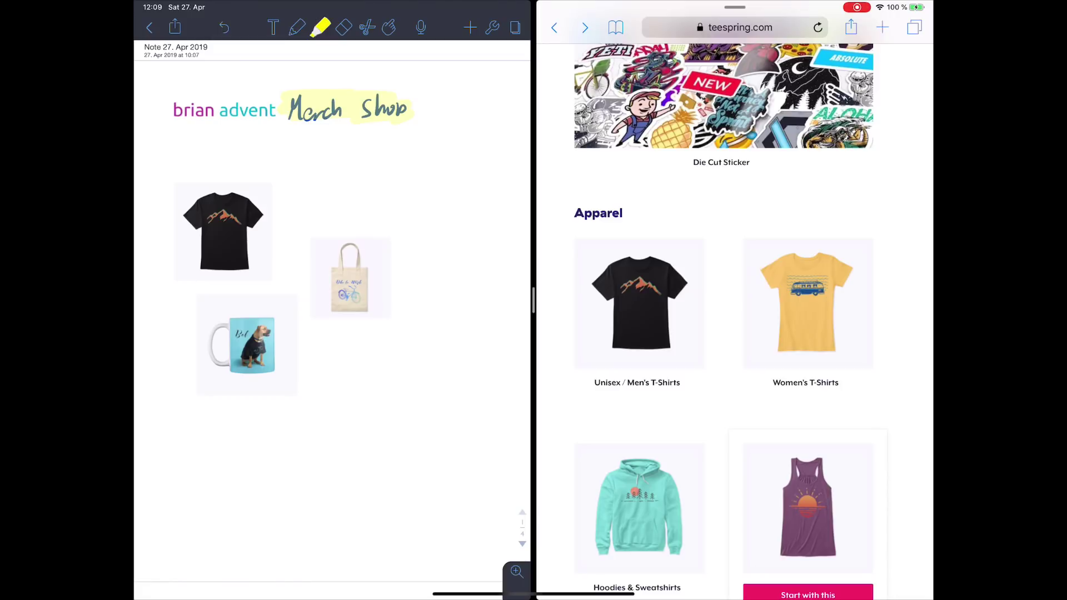
click(639, 300)
click(639, 390)
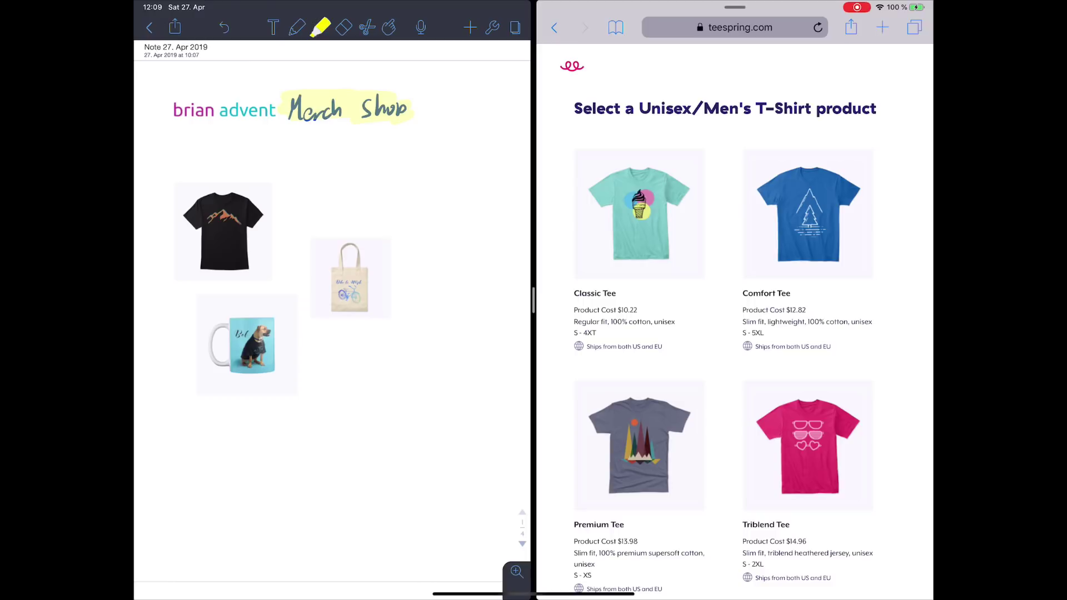
scroll(734, 333, down, 2)
scroll(589, 250, up, 3)
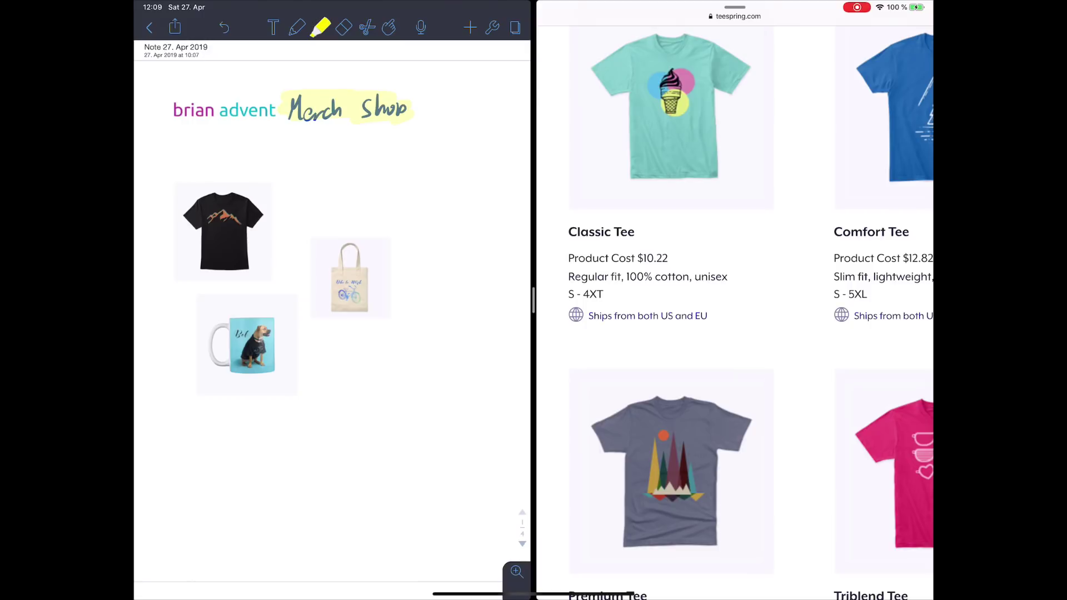
scroll(733, 317, down, 3)
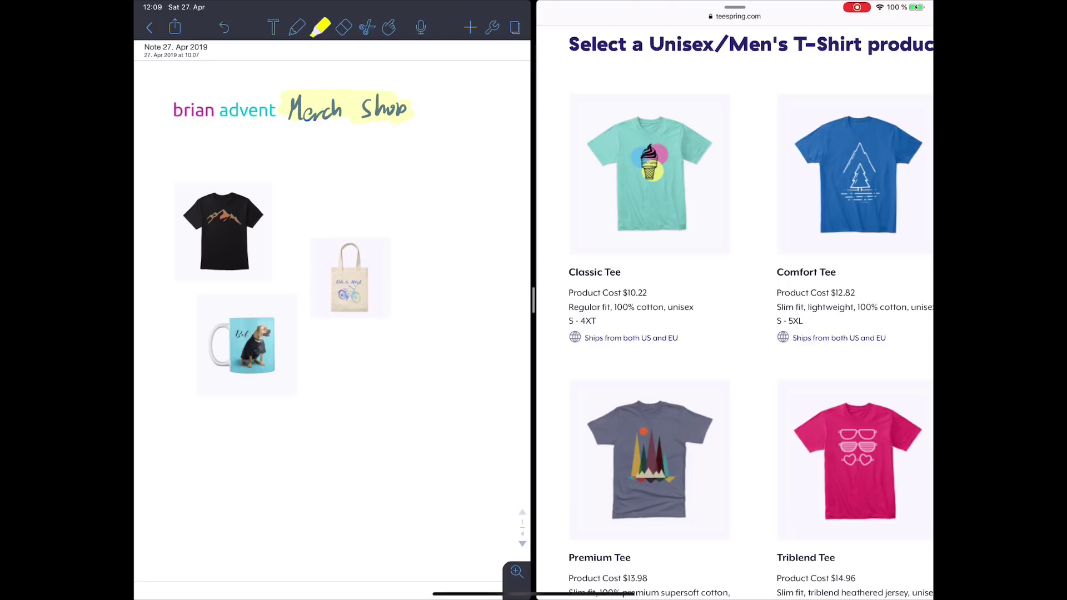
scroll(734, 317, down, 2)
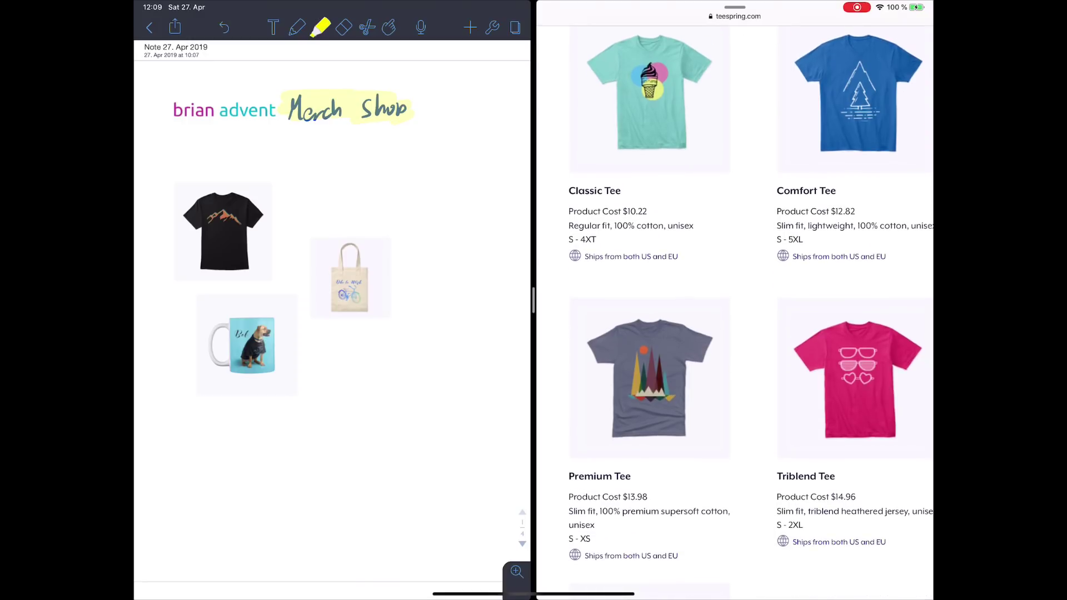
scroll(734, 316, down, 1)
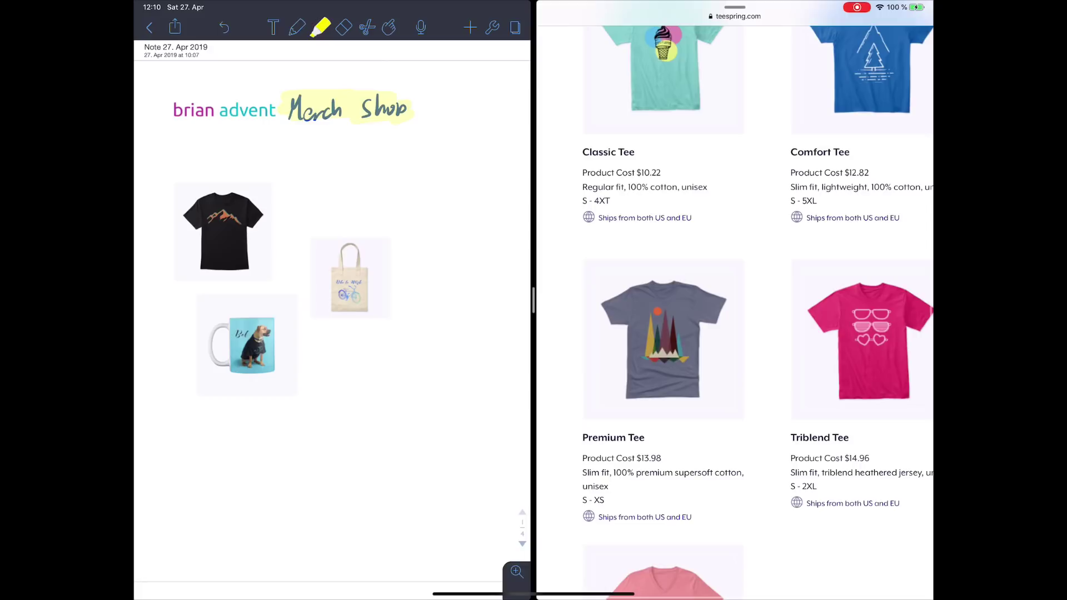
scroll(733, 316, down, 5)
scroll(733, 316, up, 3)
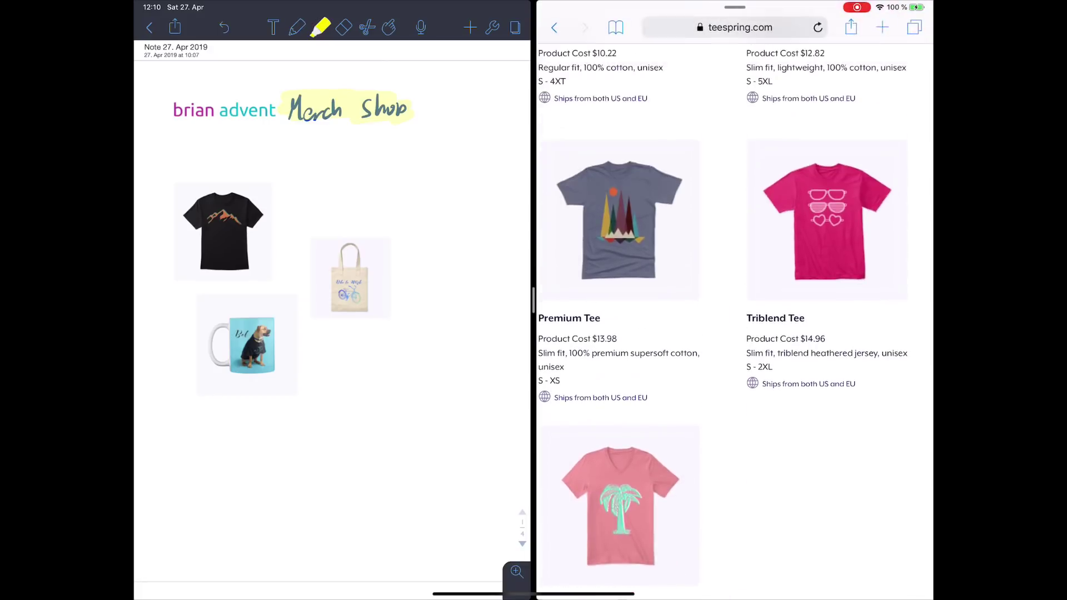
scroll(734, 317, up, 3)
scroll(734, 317, up, 3)
scroll(734, 317, left, 1)
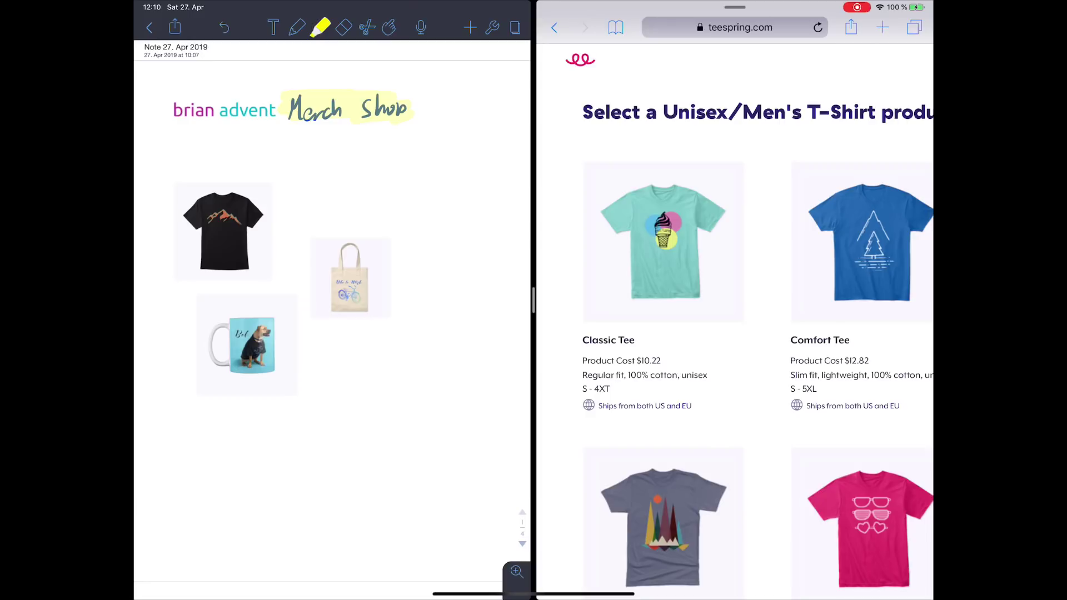
click(663, 242)
click(663, 350)
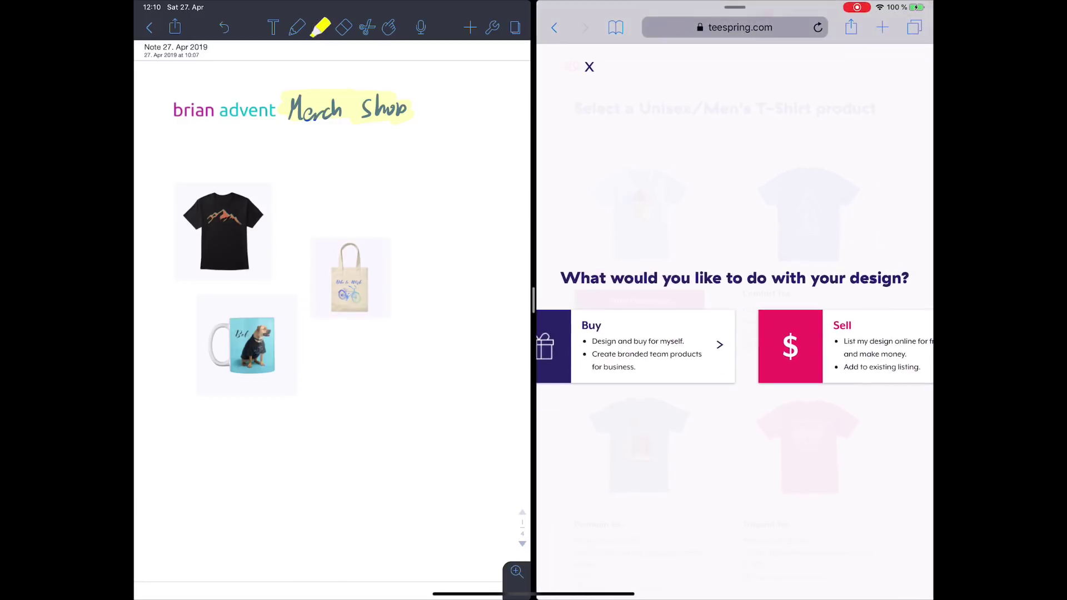
Step: Choose Sell to open the white Classic Tee designer priced at $21.99
click(842, 347)
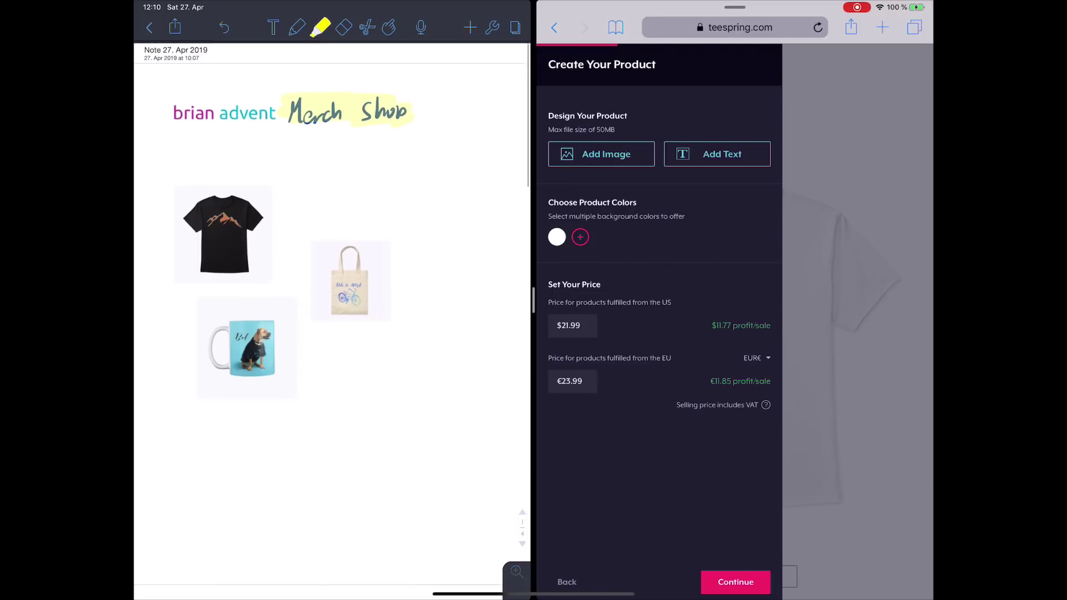
Step: Switch to the pen and set its ink to black
click(298, 28)
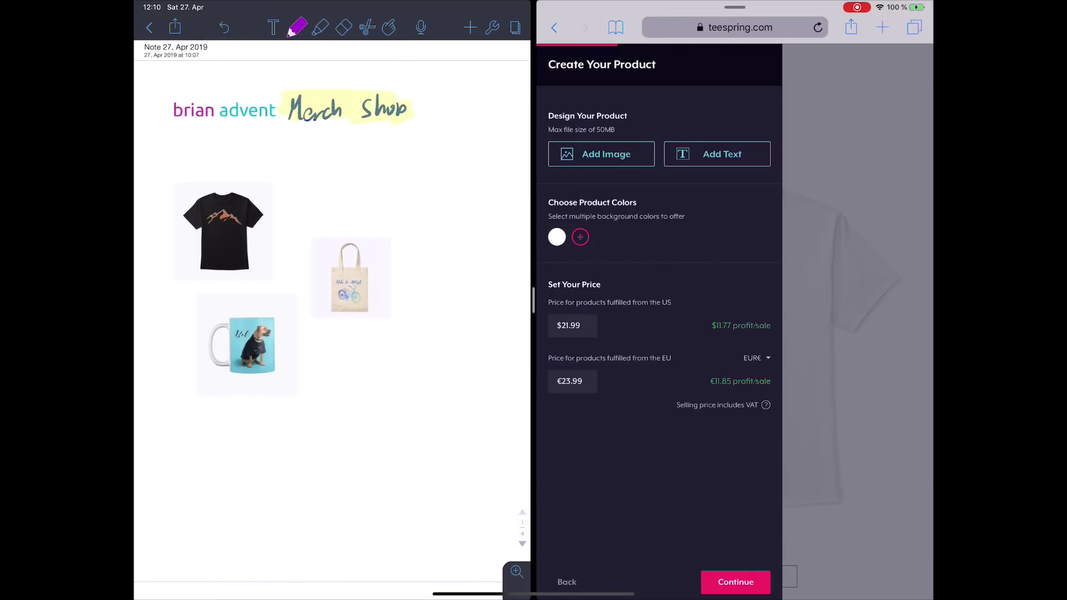
click(296, 27)
click(378, 168)
click(297, 28)
scroll(334, 316, up, 3)
scroll(334, 316, up, 3)
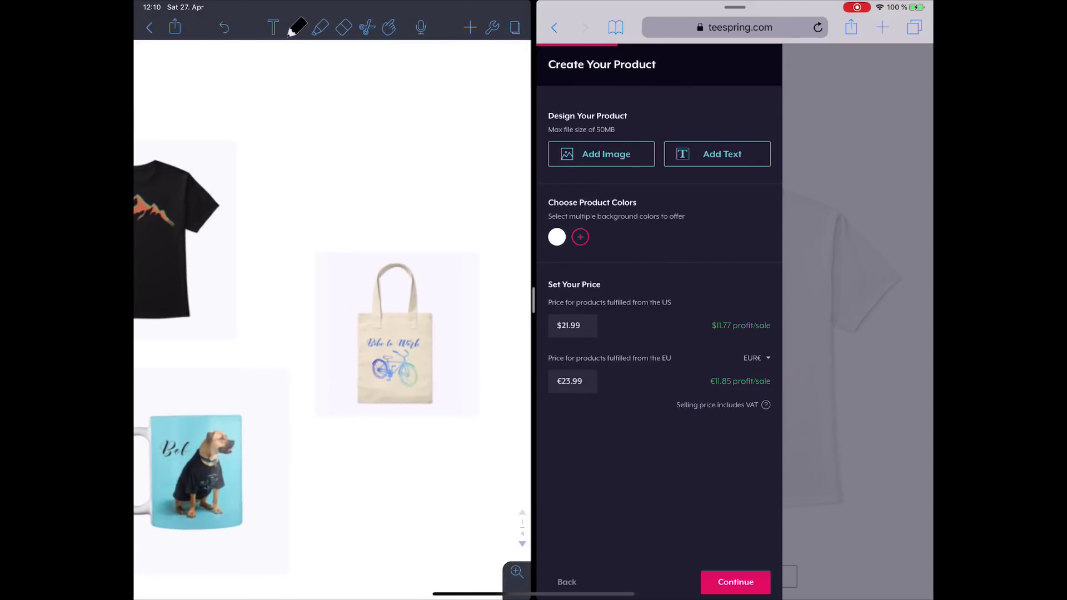
Step: Write '$21.99 | profit $11.77' beside the T-shirt and highlight the profit in yellow
mouse_move(282, 156)
mouse_down()
mouse_move(273, 189)
mouse_move(300, 169)
mouse_move(345, 177)
mouse_up()
click(313, 166)
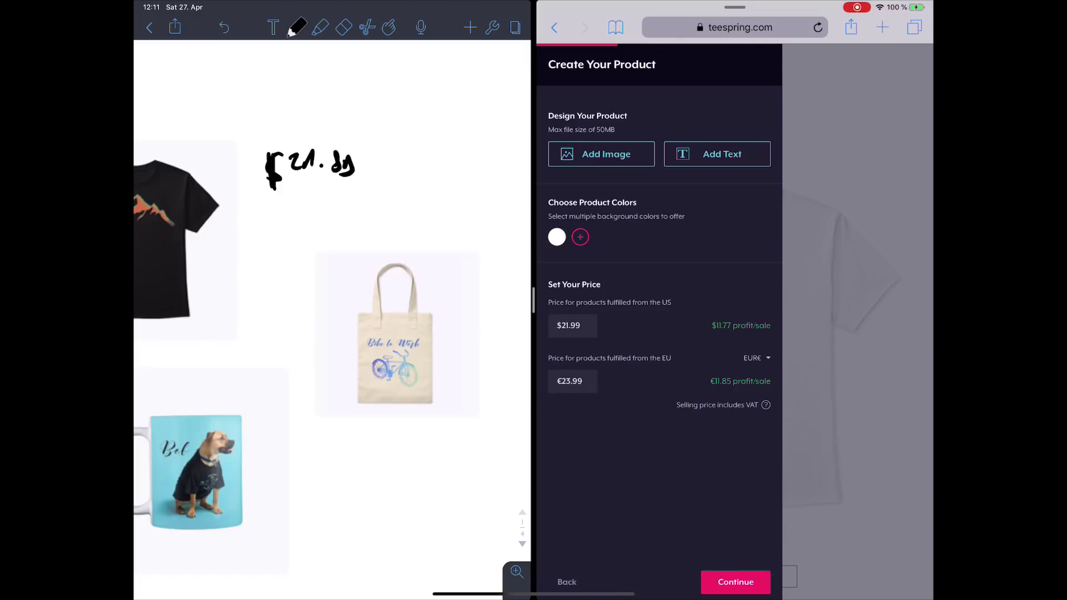
drag(377, 148, 377, 177)
mouse_move(391, 155)
mouse_down()
mouse_move(392, 177)
mouse_move(468, 155)
mouse_up()
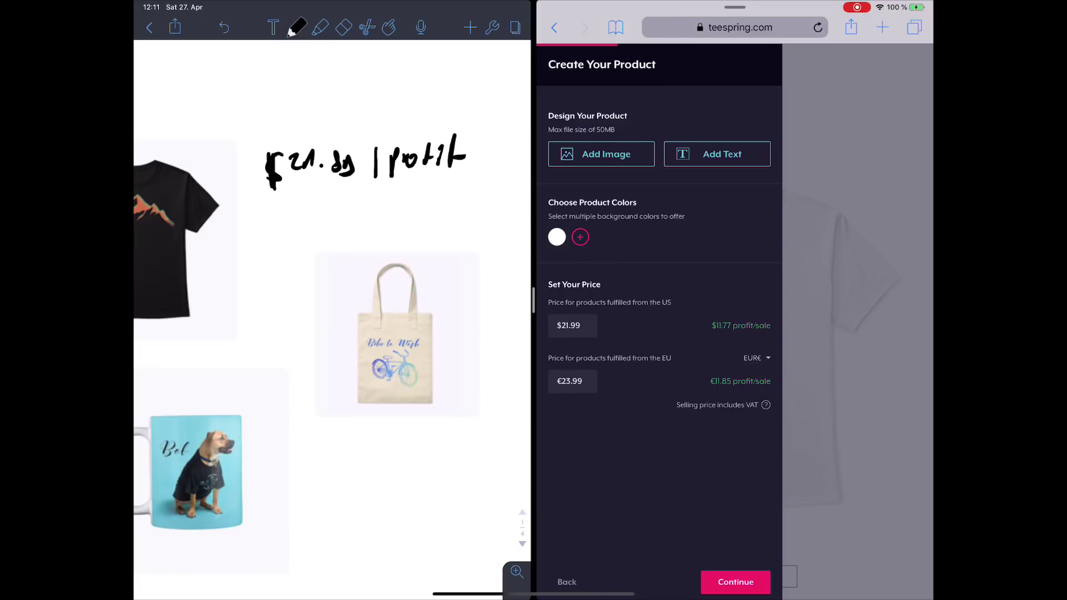
drag(403, 183, 404, 199)
mouse_move(410, 182)
mouse_down()
mouse_move(412, 198)
mouse_move(464, 198)
mouse_up()
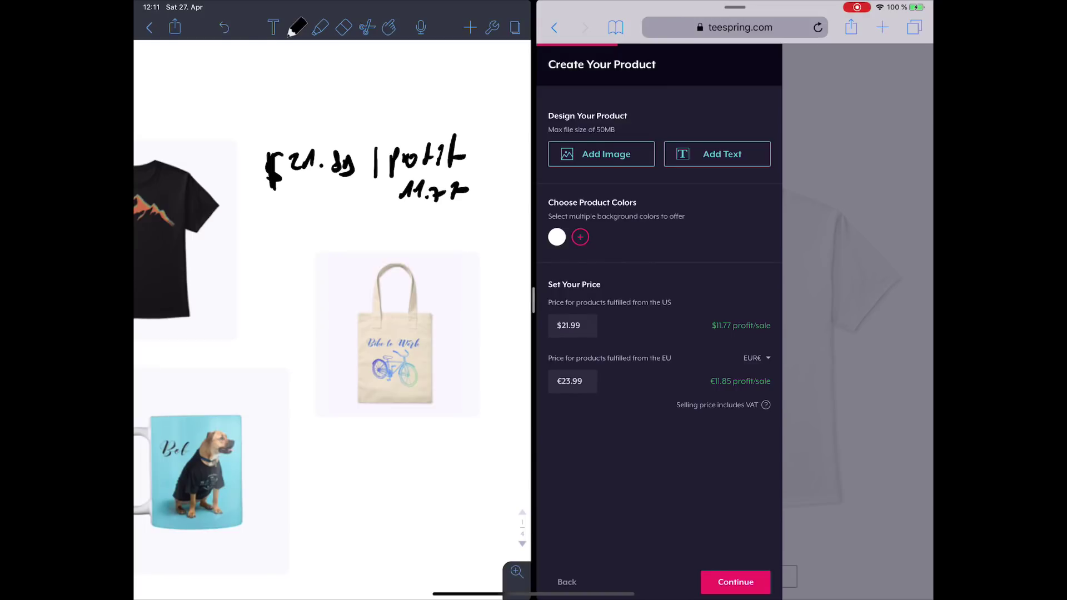
mouse_move(399, 185)
mouse_down()
mouse_move(382, 200)
mouse_move(389, 205)
mouse_up()
click(320, 27)
mouse_move(382, 196)
mouse_down()
mouse_move(440, 195)
mouse_move(391, 166)
mouse_move(344, 169)
mouse_up()
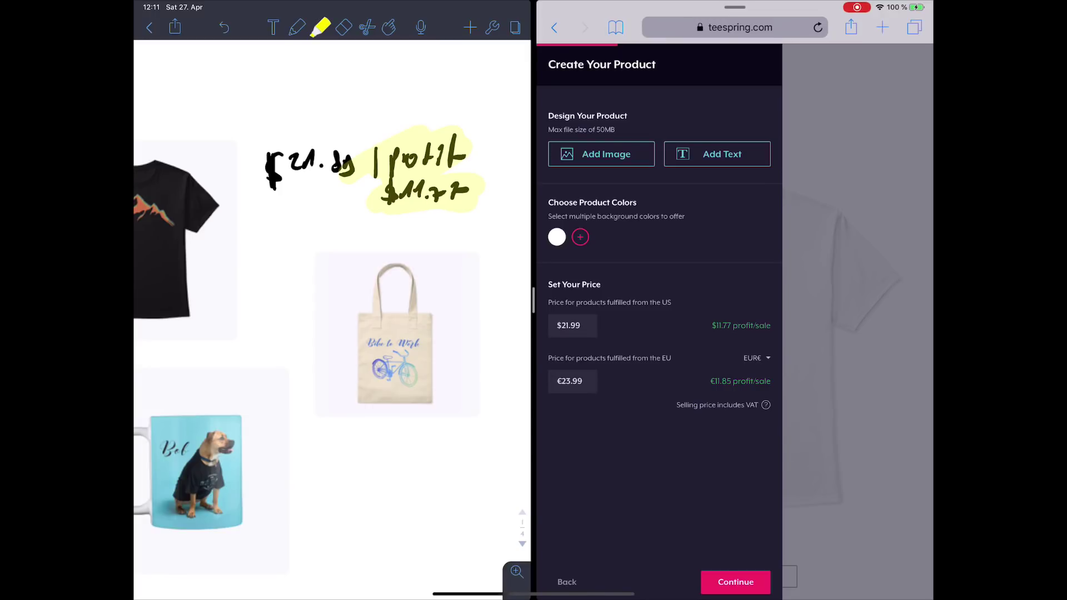
scroll(334, 317, down, 3)
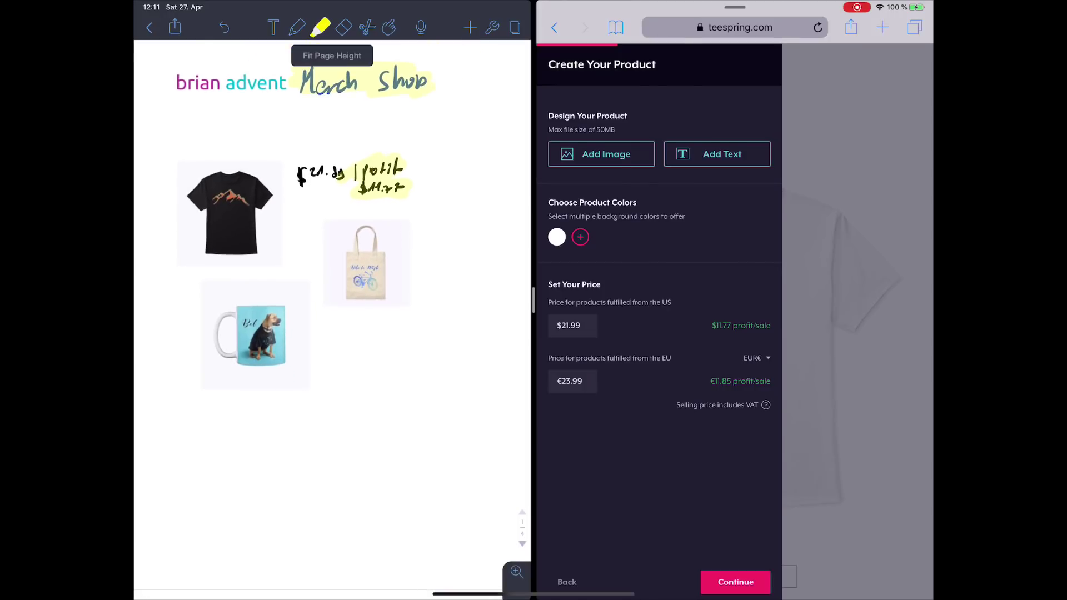
Step: Return to the catalog and start a Tote Bag design, showing $19.99 price and $7.74 profit
click(567, 582)
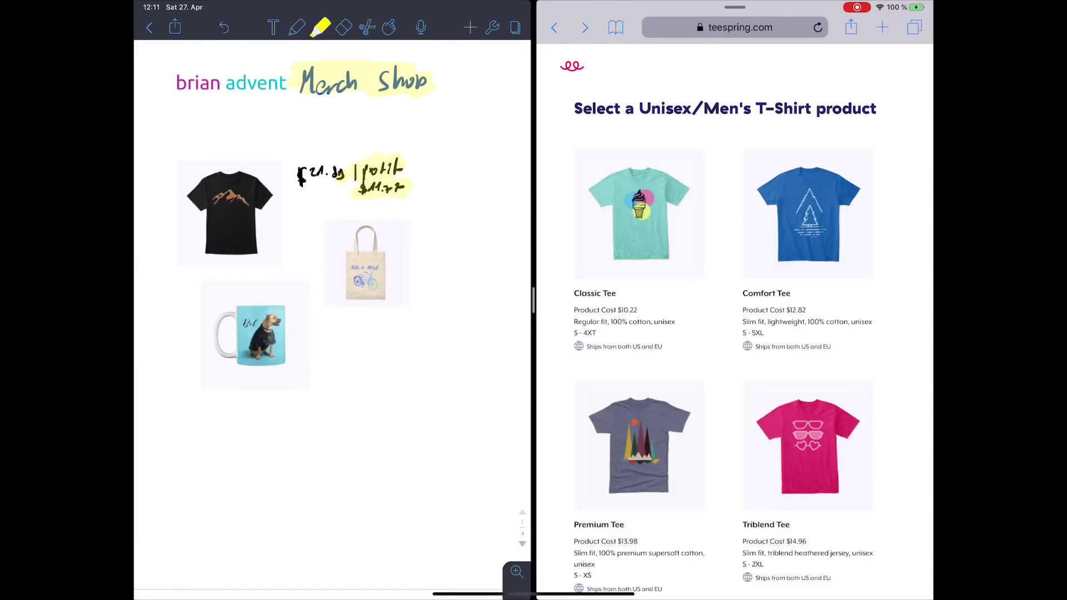
click(554, 27)
scroll(734, 333, down, 5)
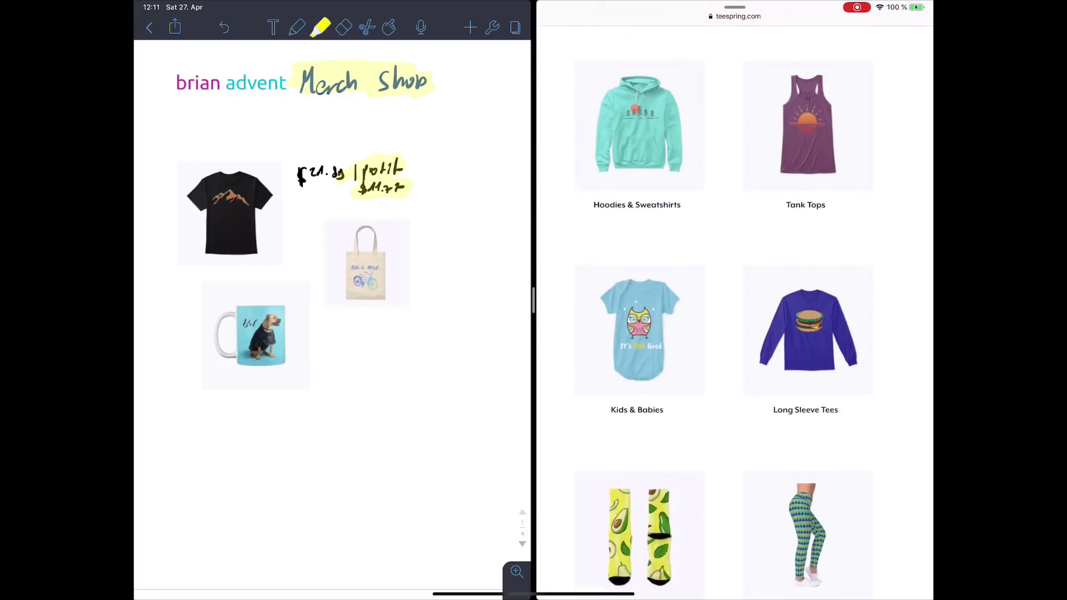
scroll(734, 334, down, 5)
scroll(734, 334, down, 2)
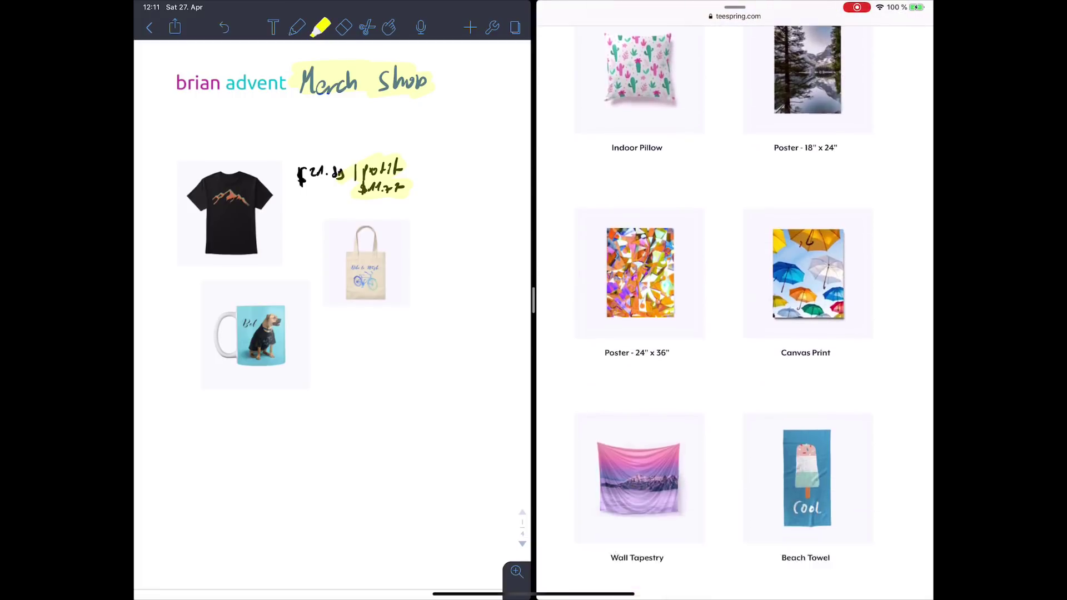
scroll(734, 334, down, 5)
scroll(734, 333, down, 3)
click(806, 366)
click(807, 449)
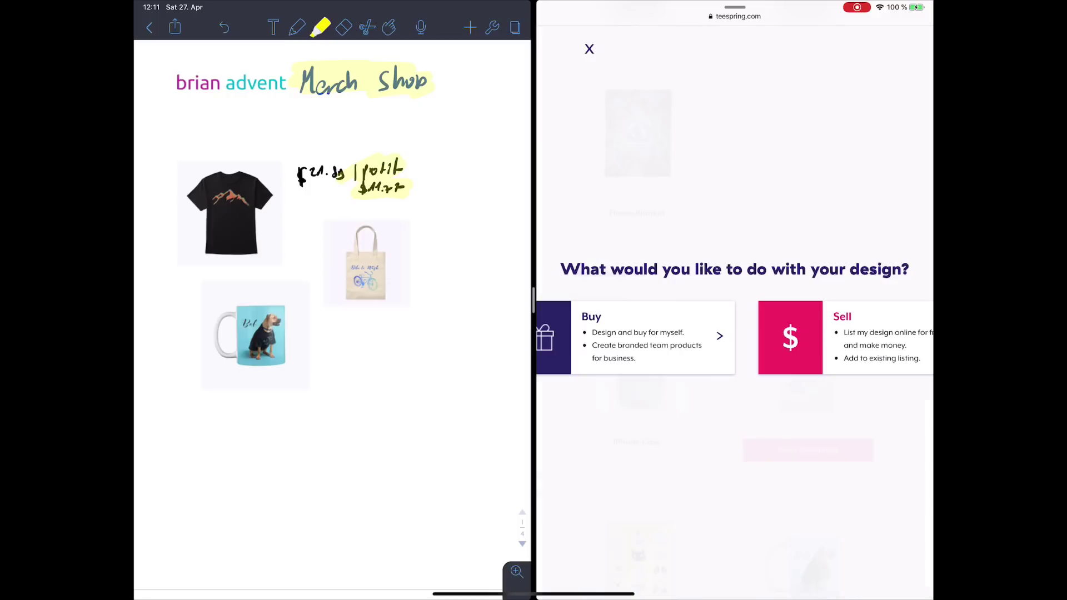
click(843, 338)
click(904, 571)
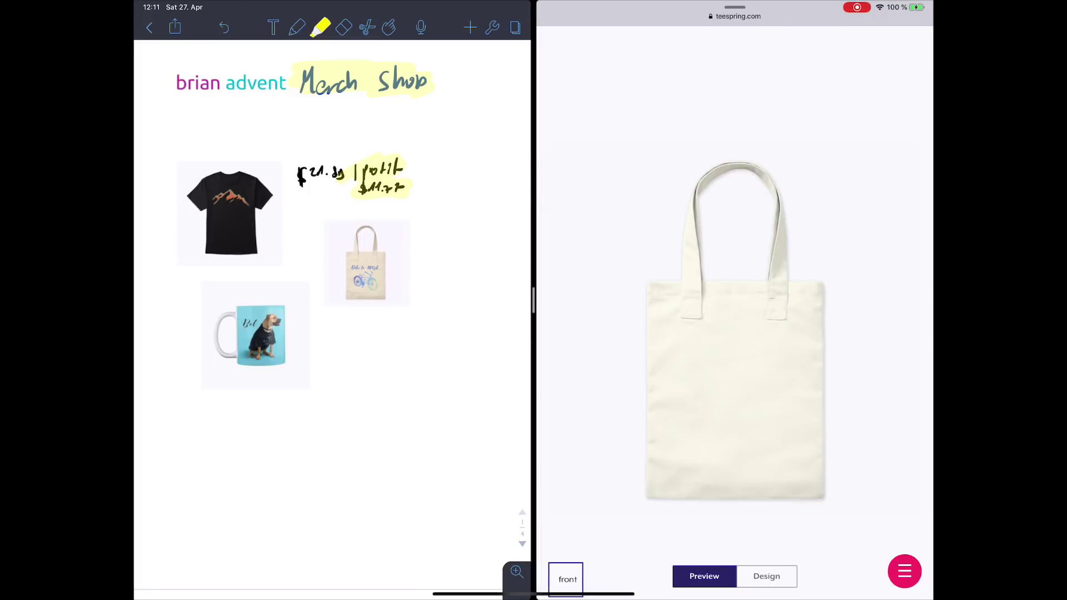
Step: Delete the tote bag image from the note and pick the Mug product in Teespring
click(366, 263)
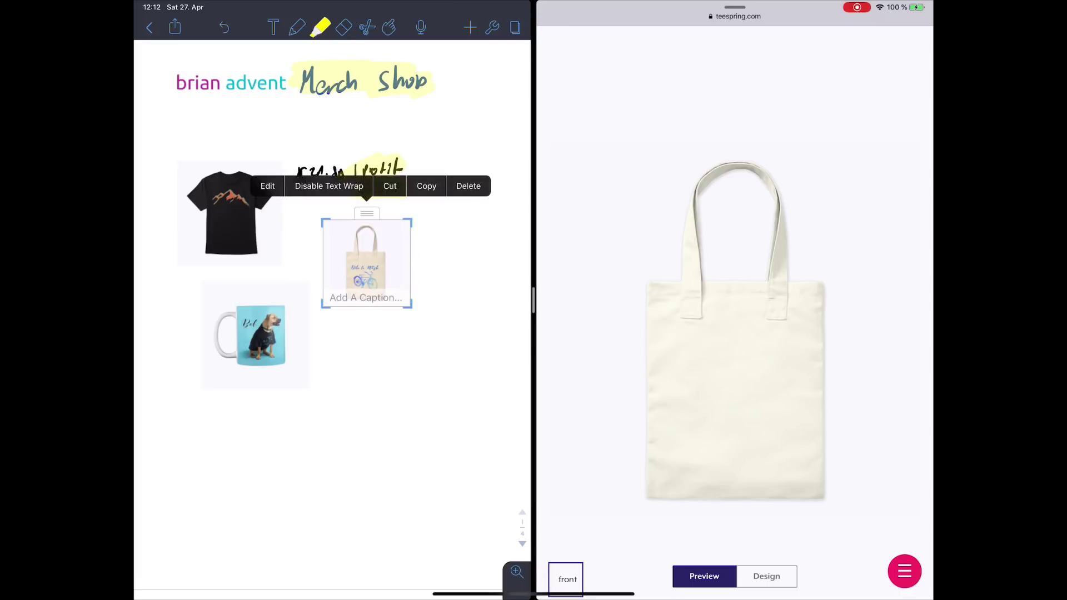
click(468, 186)
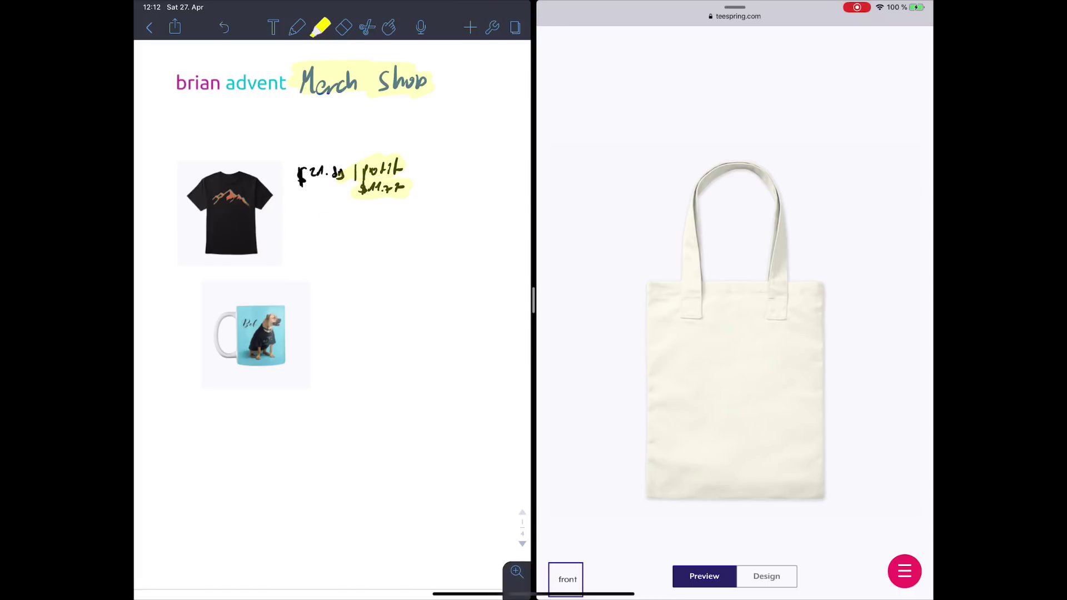
click(554, 26)
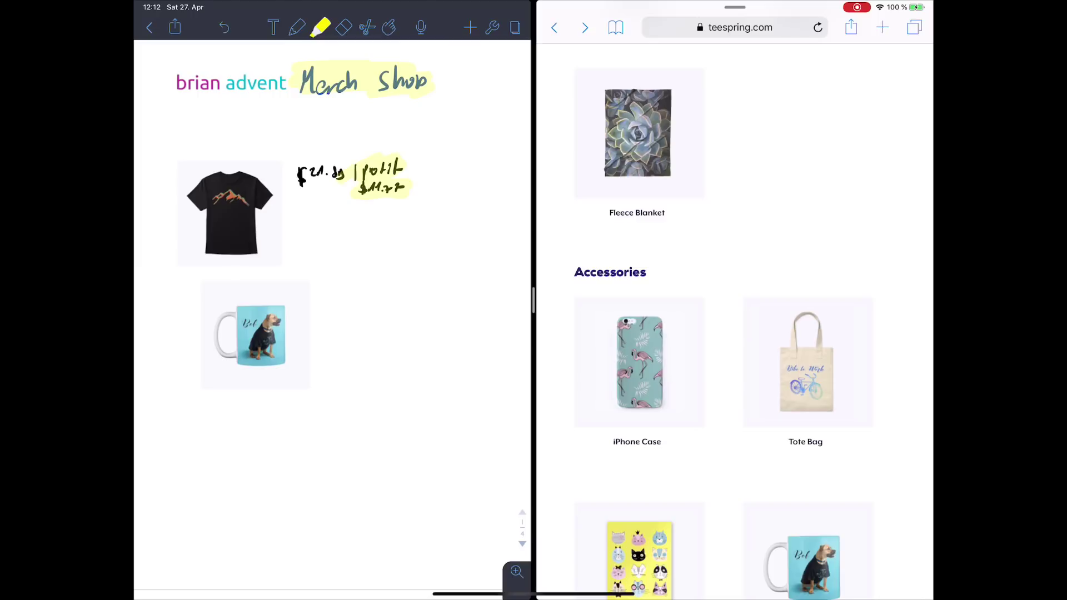
scroll(723, 333, down, 3)
scroll(722, 334, down, 2)
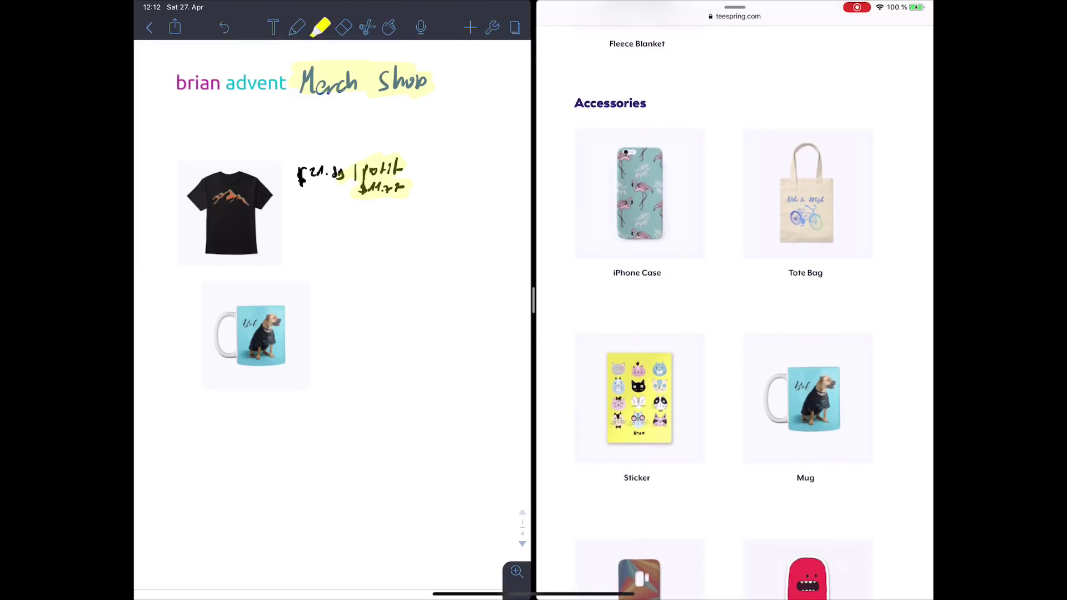
click(806, 399)
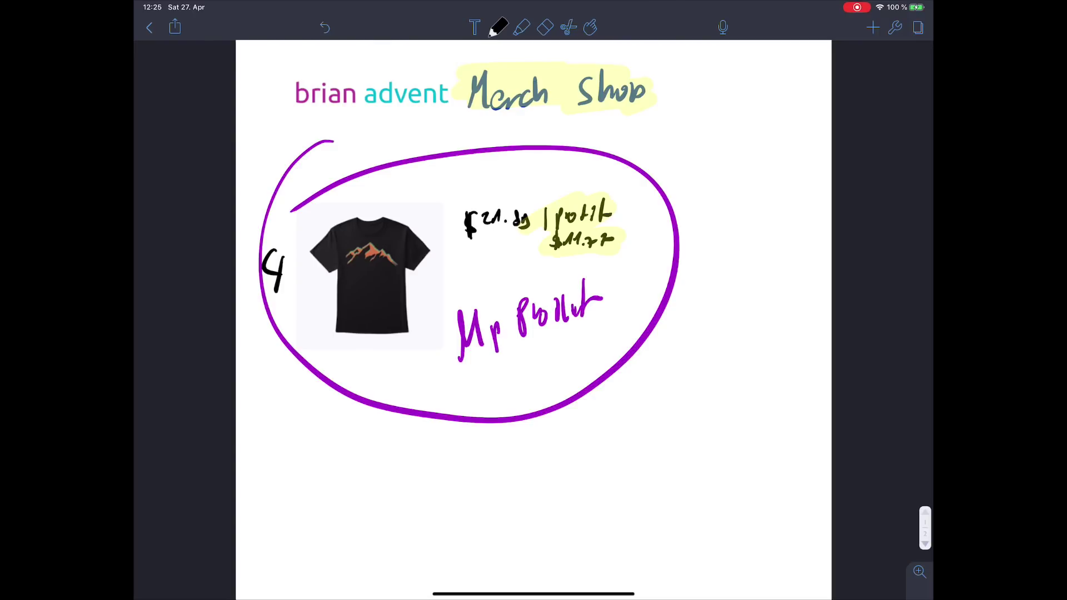
scroll(533, 317, down, 5)
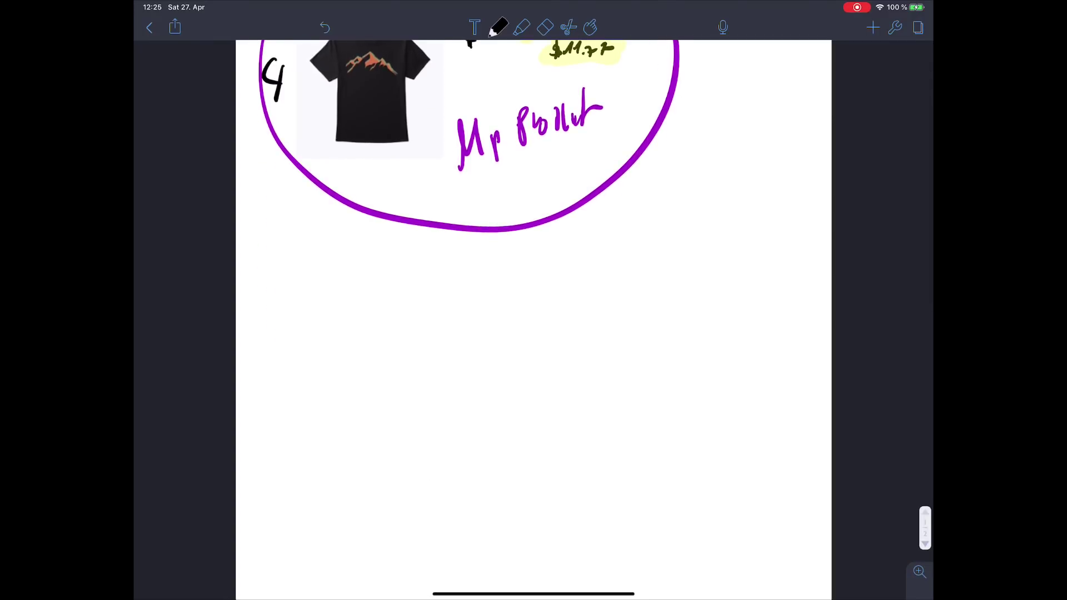
Step: Handwrite the heading 'Next Steps:' below the existing notes
mouse_move(294, 300)
mouse_down()
mouse_move(295, 324)
mouse_move(338, 289)
mouse_move(339, 317)
mouse_up()
mouse_move(380, 287)
mouse_down()
mouse_move(378, 311)
mouse_move(402, 313)
mouse_up()
drag(405, 300, 425, 312)
drag(440, 292, 438, 303)
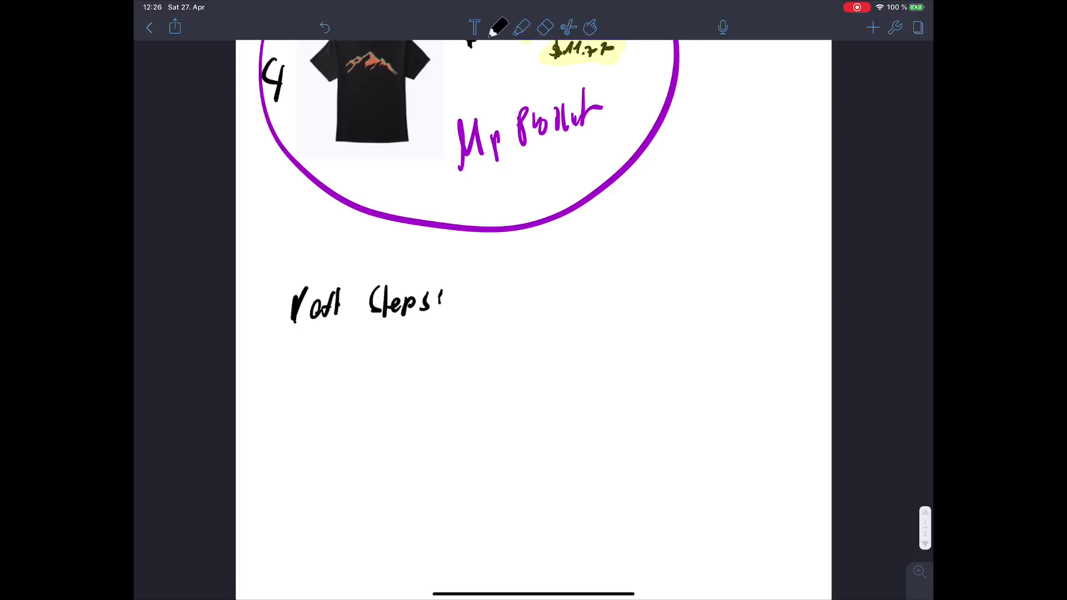
Step: Handwrite the first bullet point, 'create graphics'
drag(280, 358, 329, 365)
drag(330, 361, 348, 364)
mouse_move(360, 339)
mouse_down()
mouse_move(358, 362)
mouse_move(400, 370)
mouse_up()
drag(412, 346, 430, 359)
mouse_move(443, 343)
mouse_down()
mouse_move(435, 363)
mouse_move(470, 347)
mouse_up()
mouse_move(474, 333)
mouse_down()
mouse_move(482, 347)
mouse_move(496, 342)
mouse_move(460, 329)
mouse_up()
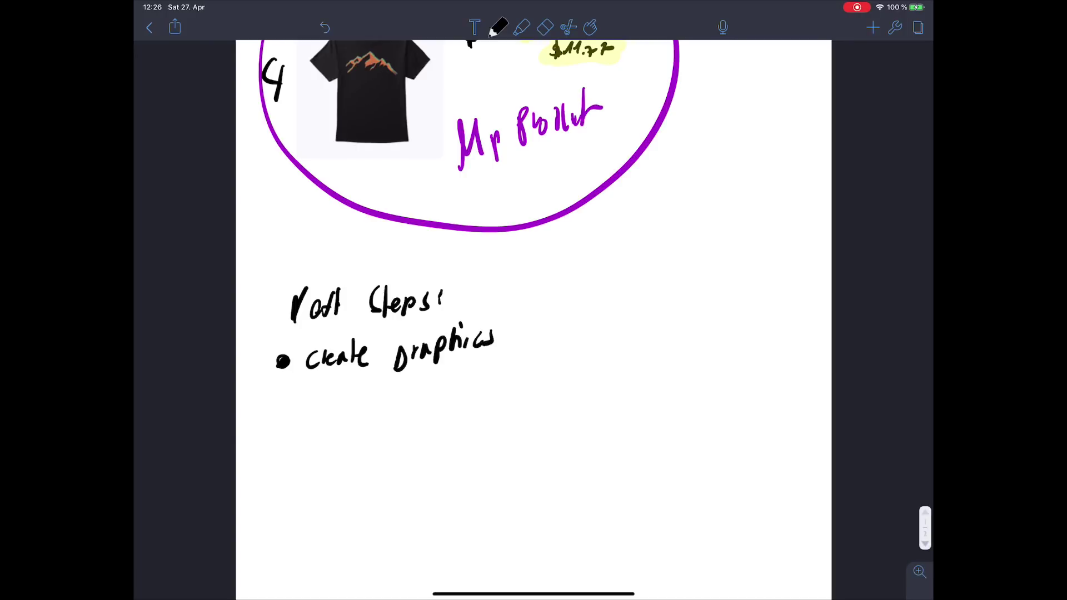
Step: Handwrite the second bullet point, 'choose text (quotes)'
drag(277, 405, 276, 419)
mouse_move(318, 397)
mouse_down()
mouse_move(311, 420)
mouse_move(331, 417)
mouse_up()
mouse_move(338, 408)
mouse_down()
mouse_move(341, 424)
mouse_move(354, 422)
mouse_up()
mouse_move(363, 400)
mouse_down()
mouse_move(367, 421)
mouse_move(383, 422)
mouse_up()
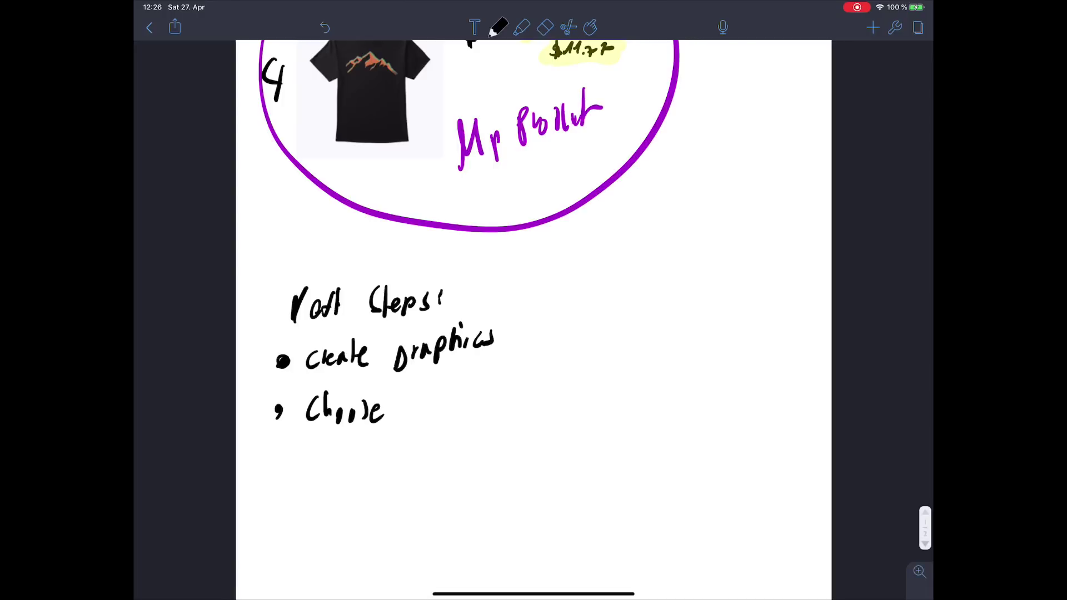
drag(408, 385, 406, 407)
mouse_move(404, 396)
mouse_down()
mouse_move(448, 409)
mouse_move(445, 396)
mouse_up()
mouse_move(459, 377)
mouse_down()
mouse_move(457, 408)
mouse_move(537, 394)
mouse_up()
drag(542, 384, 547, 396)
drag(558, 357, 563, 407)
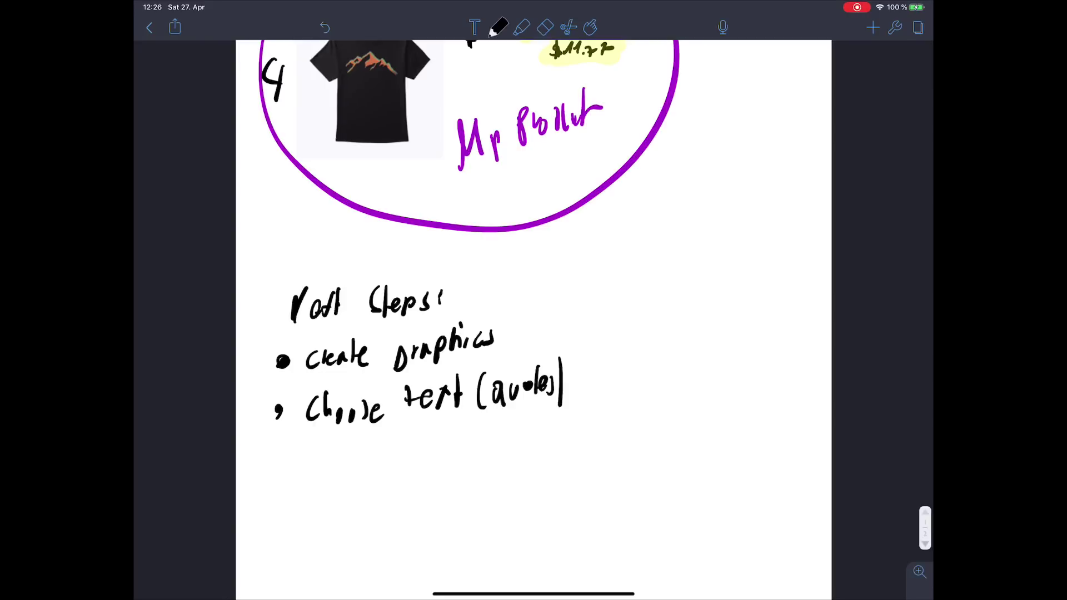
scroll(534, 318, down, 3)
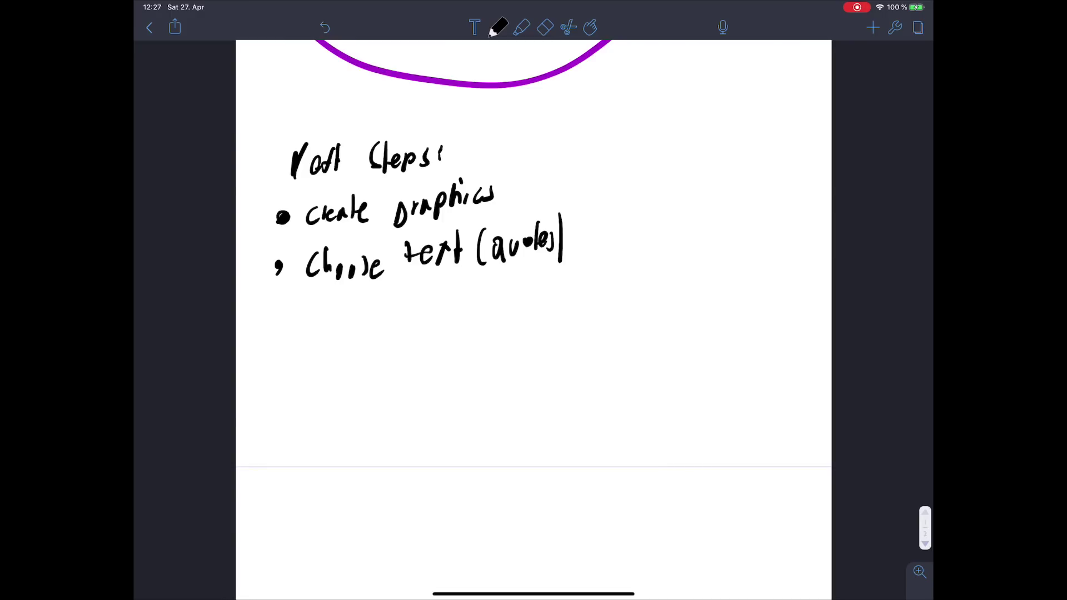
Step: Highlight the 'Next Steps' heading in yellow
click(522, 27)
drag(276, 165, 455, 152)
drag(258, 165, 402, 132)
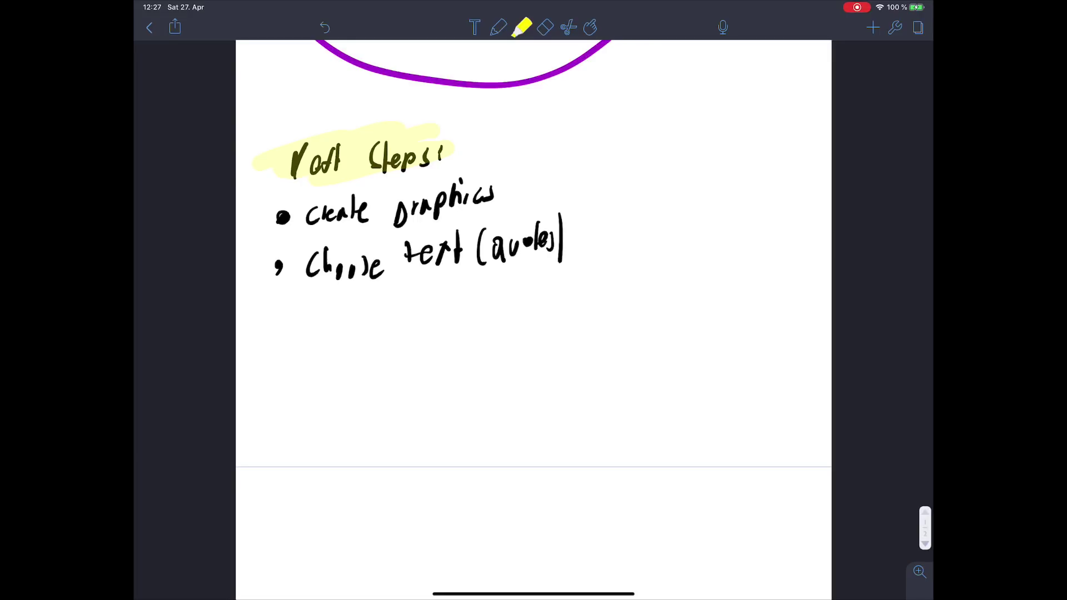
scroll(533, 318, up, 5)
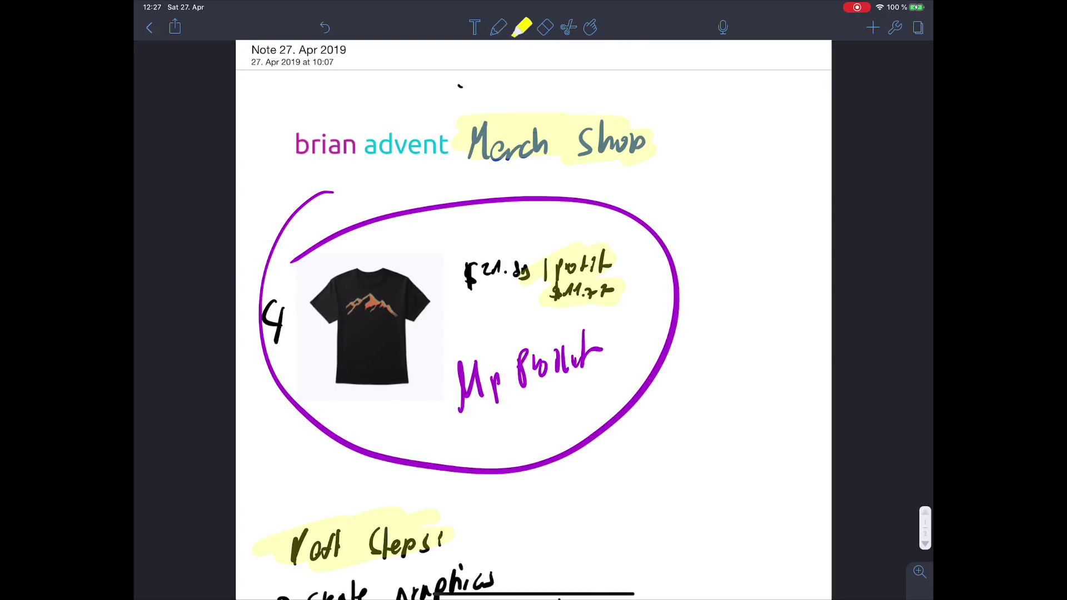
scroll(534, 334, down, 2)
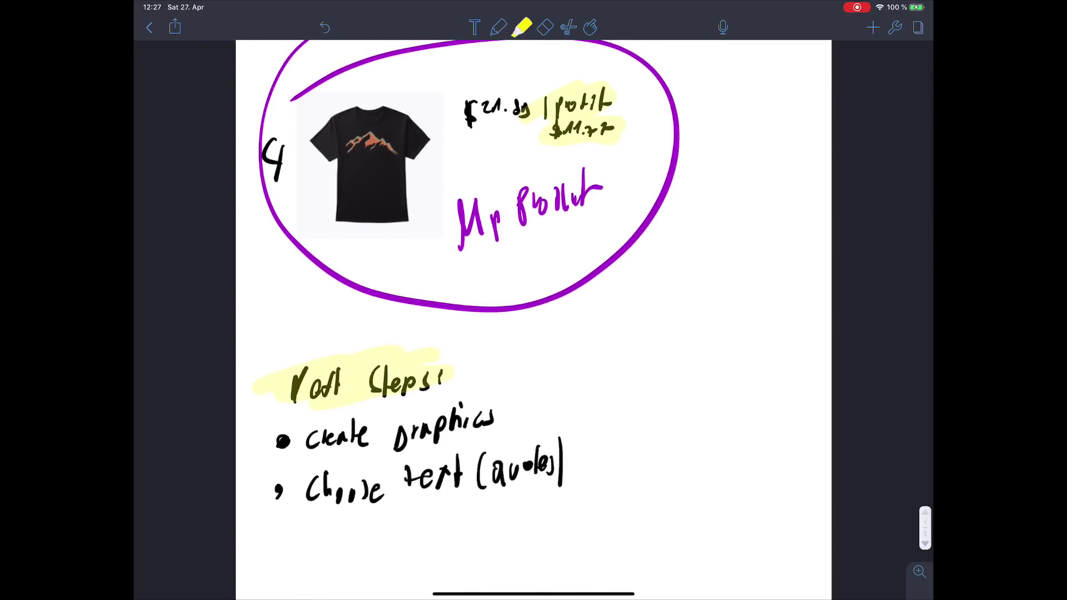